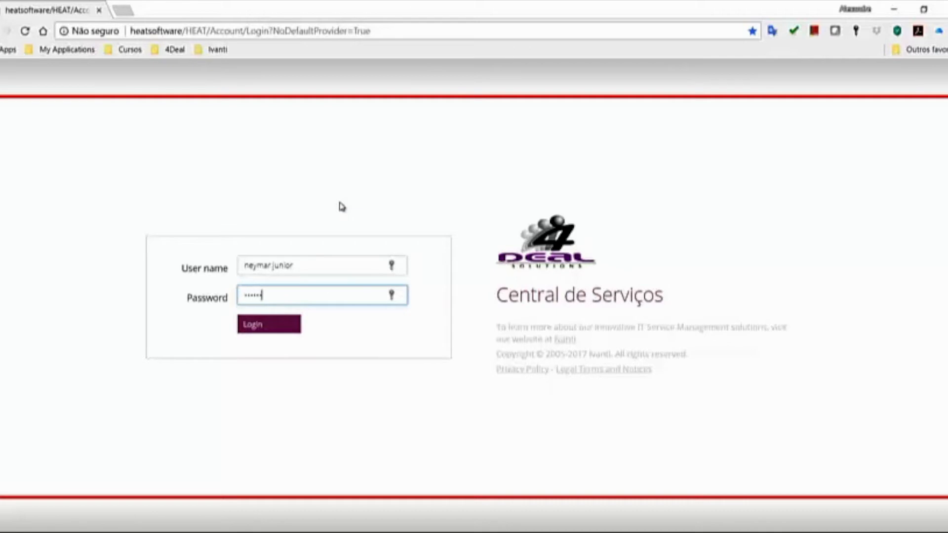
Log in with the entered self-service credentials and display the home page with its announcements, open items and top questions.
key(Return)
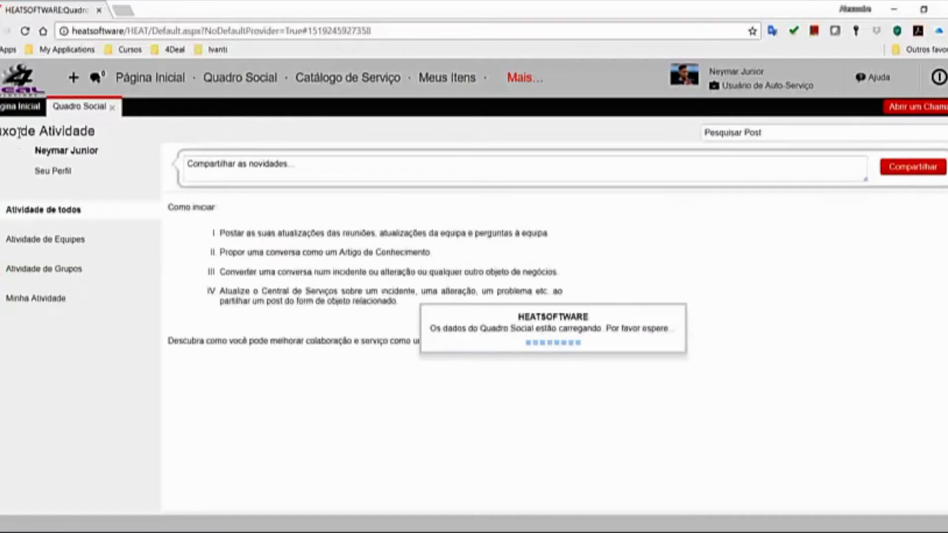
click(15, 109)
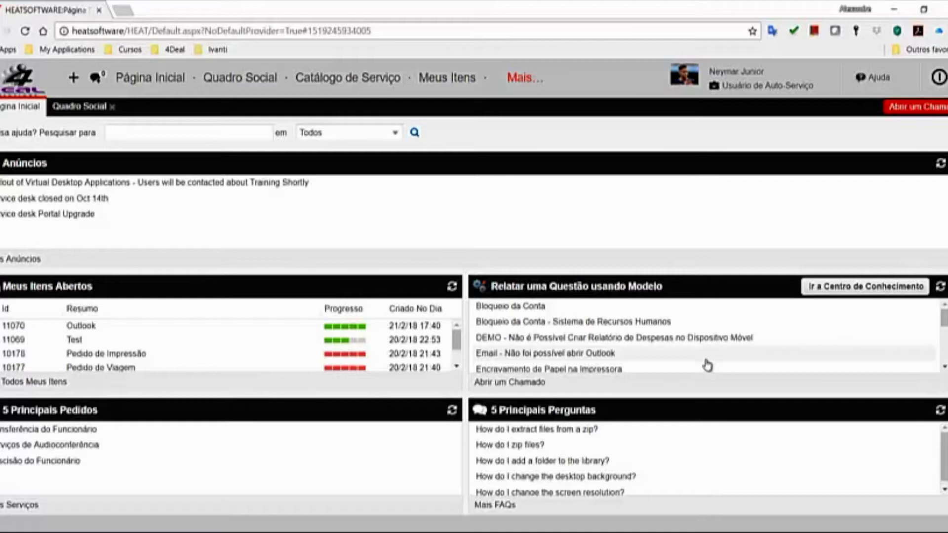
mouse_move(607, 430)
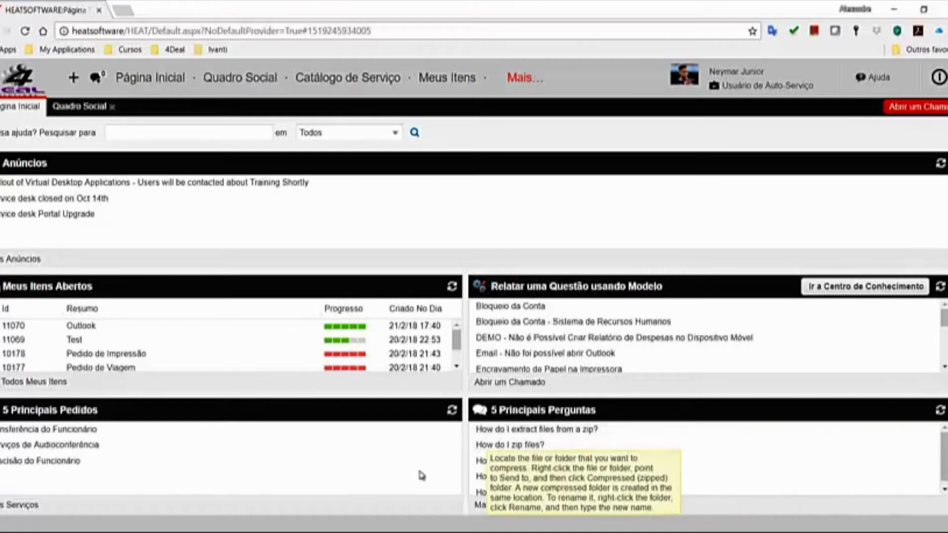
mouse_move(405, 447)
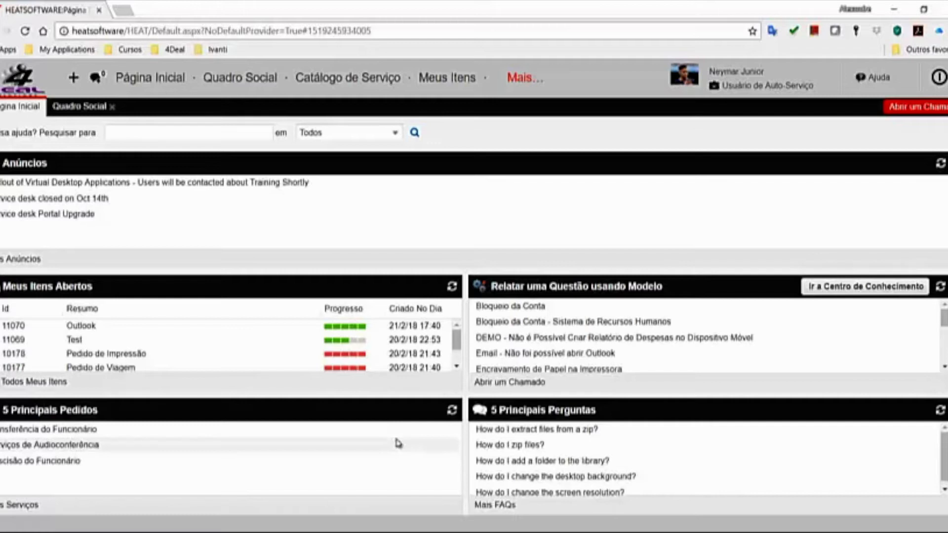
Start a new incident with the summary "Outlook" and search for possible solutions matching that summary.
click(934, 109)
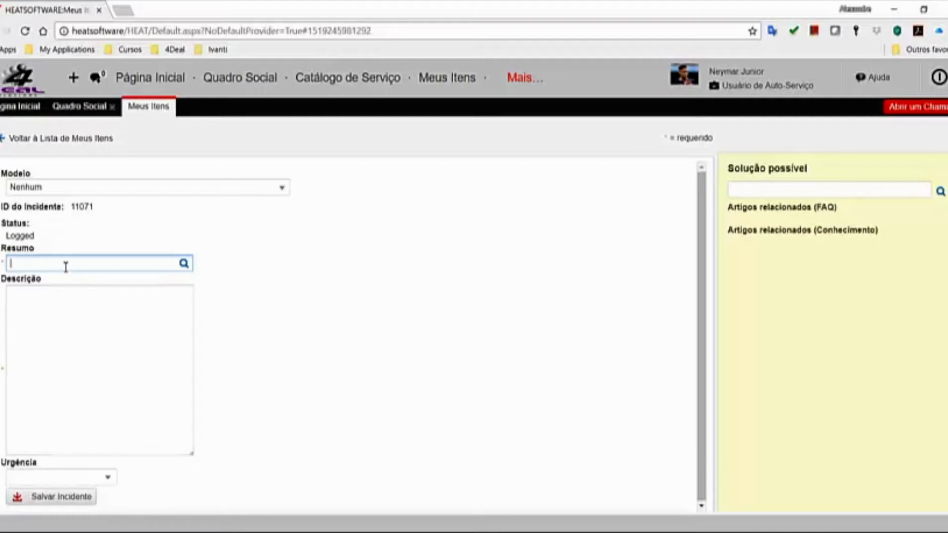
text(Outlook)
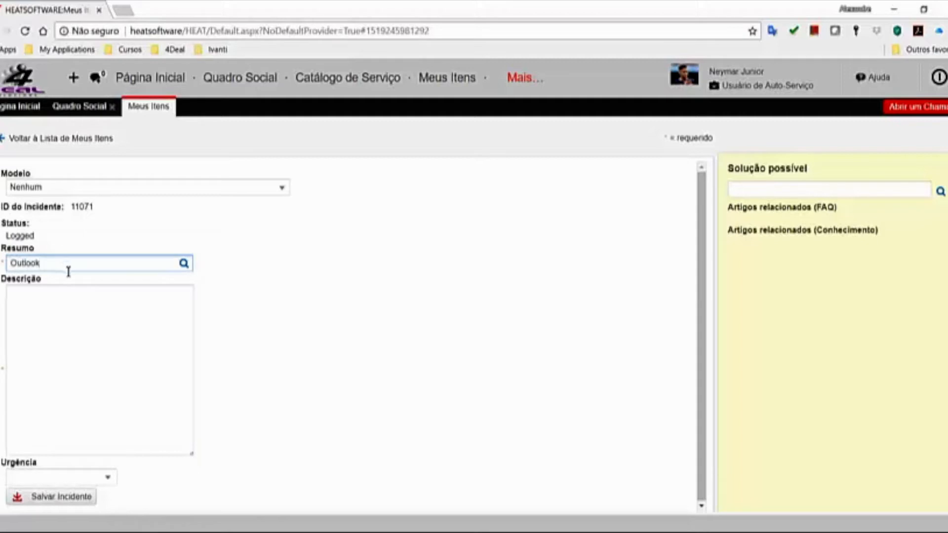
click(183, 268)
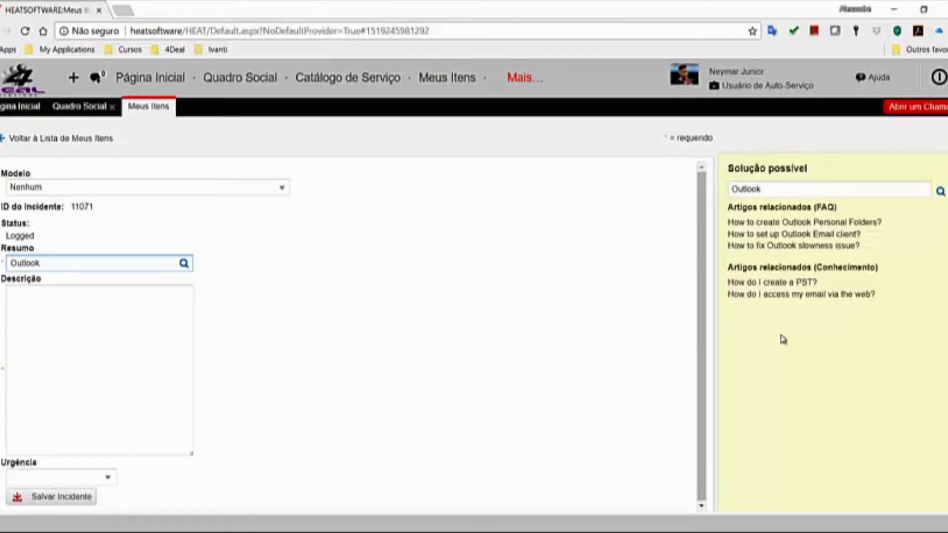
Read the knowledge article "How do I create a PST?", rate it five stars and mark it as useful.
click(776, 283)
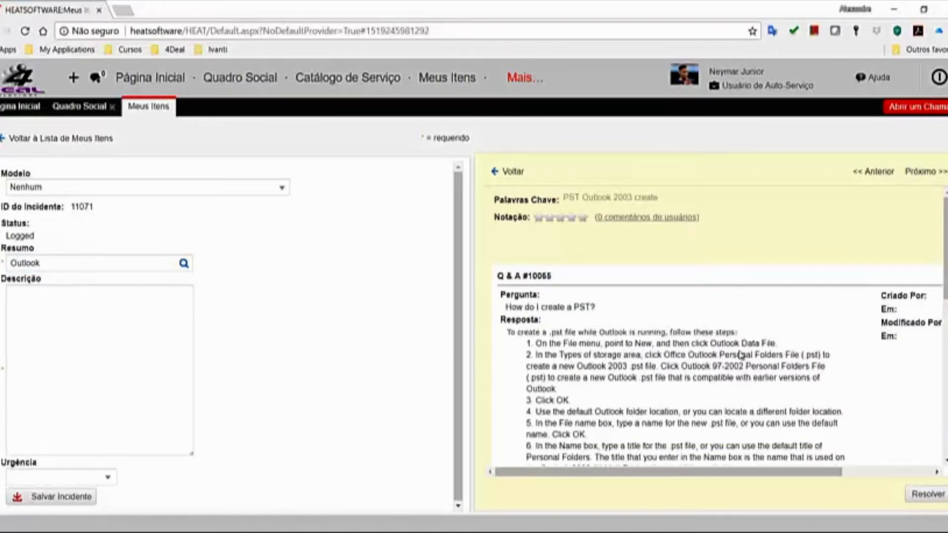
scroll(756, 364, down, 3)
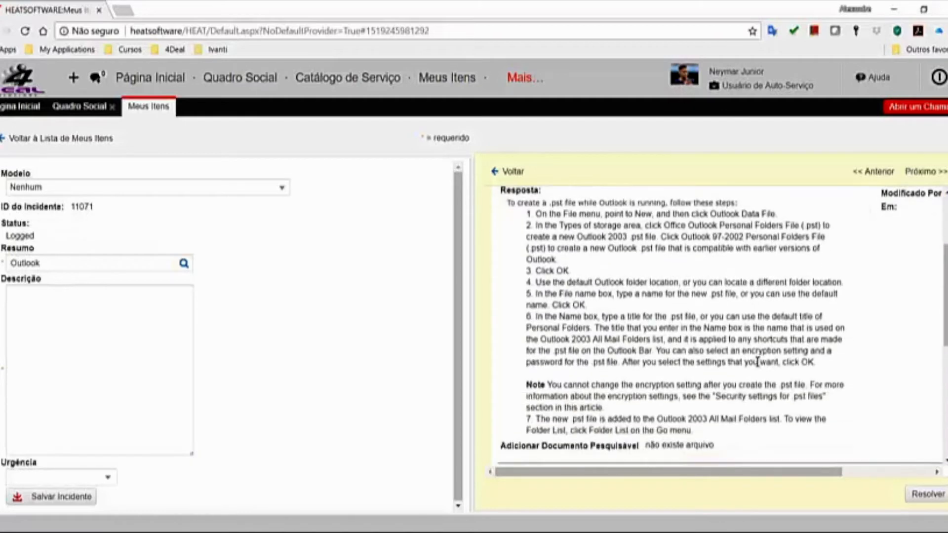
scroll(756, 361, down, 5)
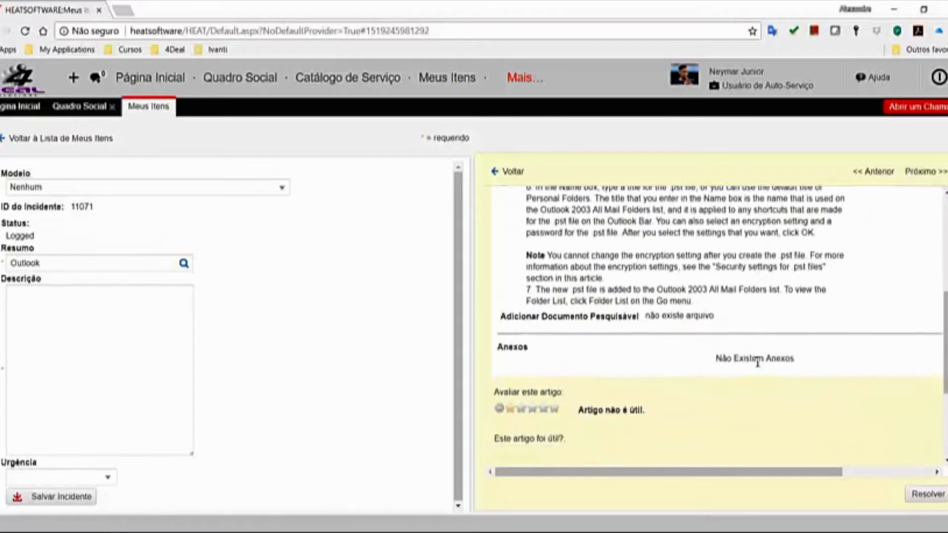
scroll(756, 364, down, 2)
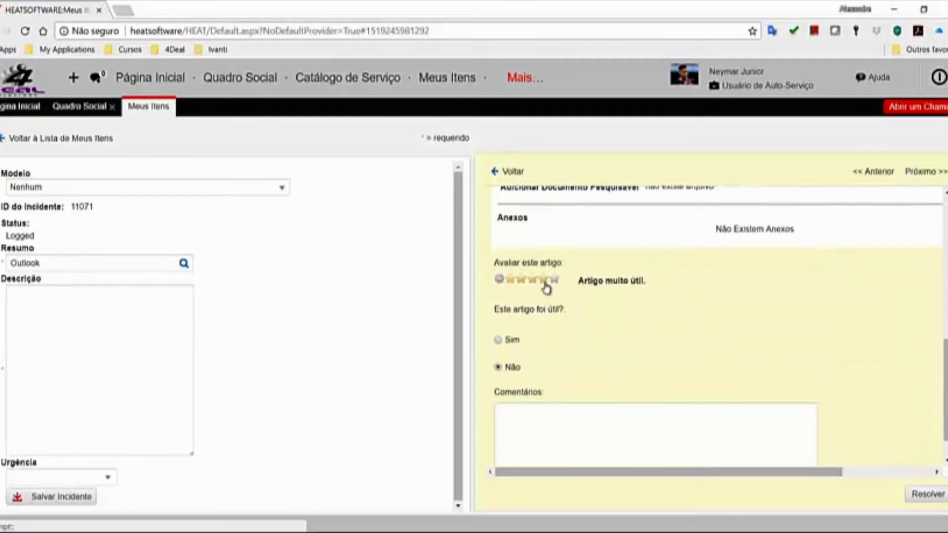
click(554, 279)
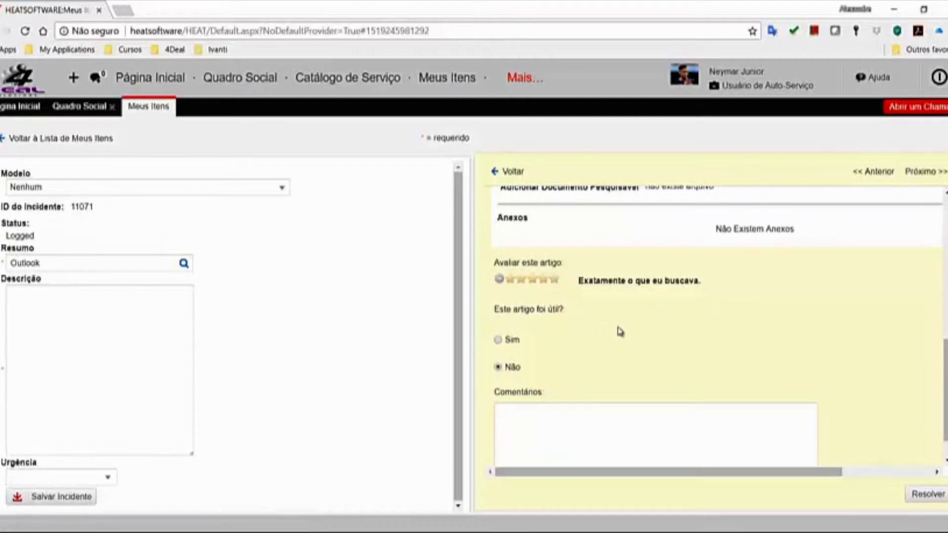
click(500, 342)
click(565, 416)
text(seja)
key(BackSpace)
key(BackSpace)
key(BackSpace)
key(BackSpace)
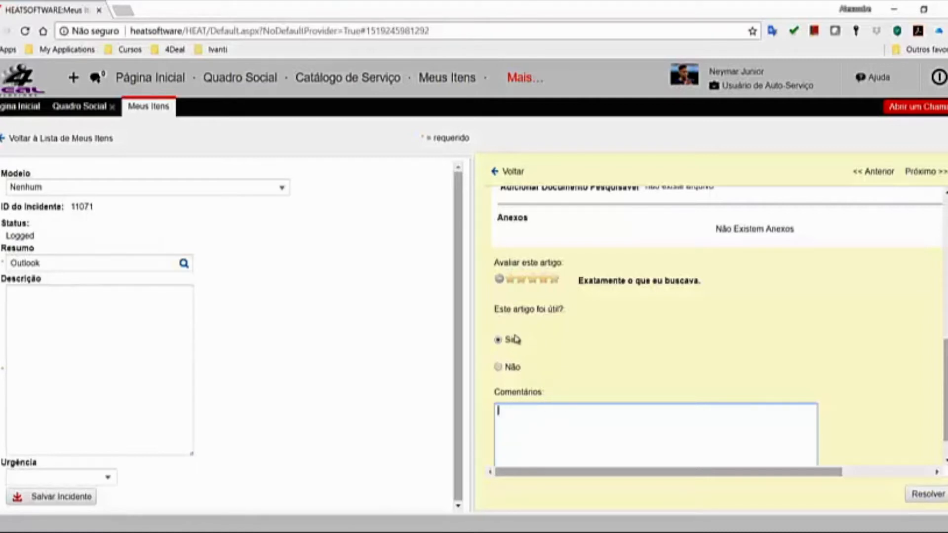
Return from the article to the incident form and enter the description "Não estou conseguindo acessar meu Outlook".
click(503, 177)
click(106, 332)
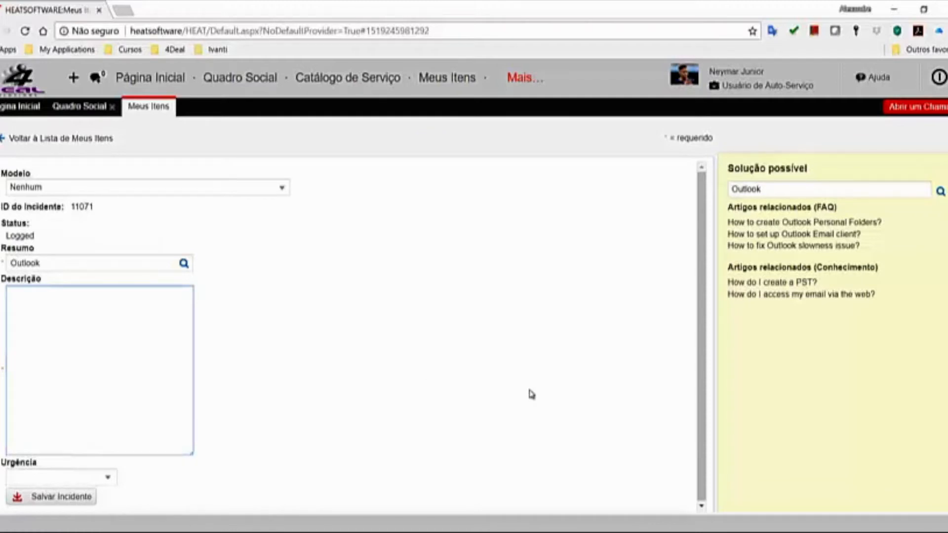
text(Não estou conseguindo a)
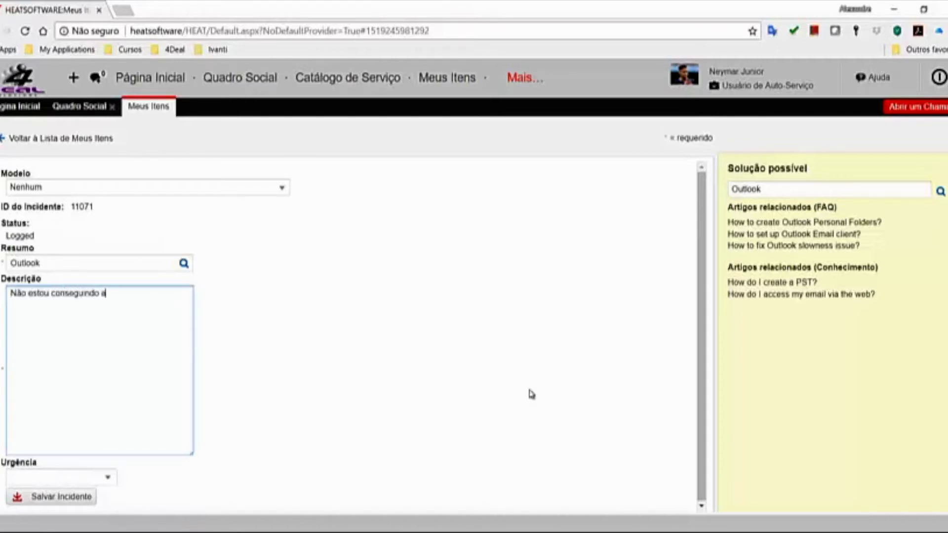
text(cessar meu Outlook)
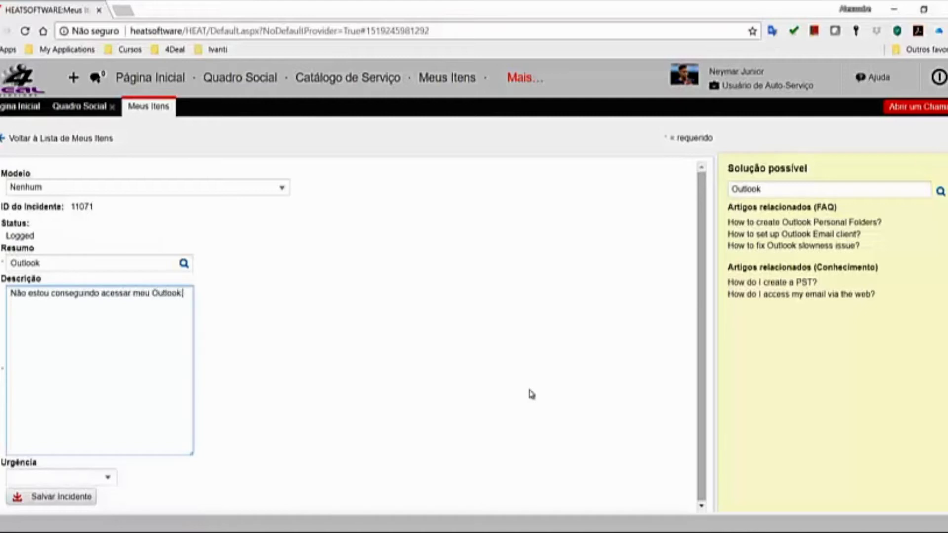
Set the incident's urgency to Baixo and save the incident.
click(108, 477)
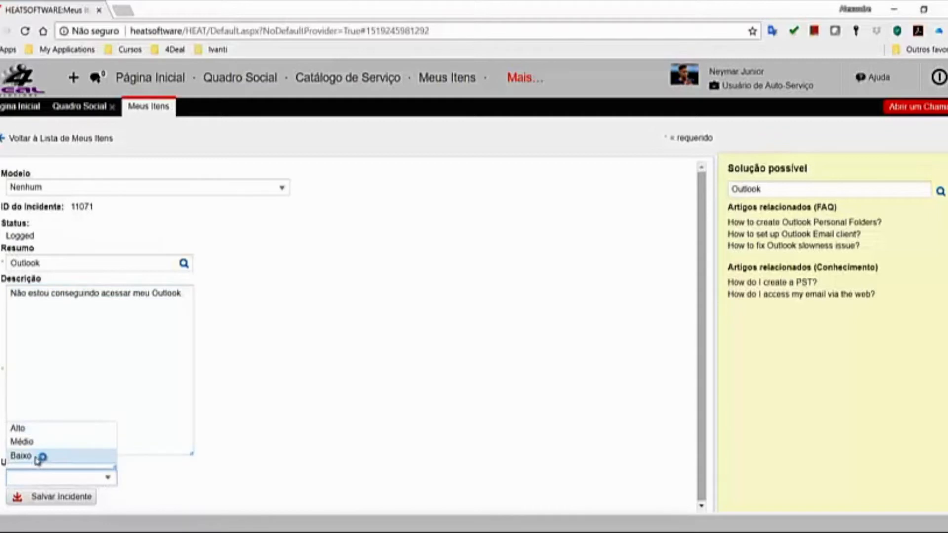
click(36, 457)
click(59, 498)
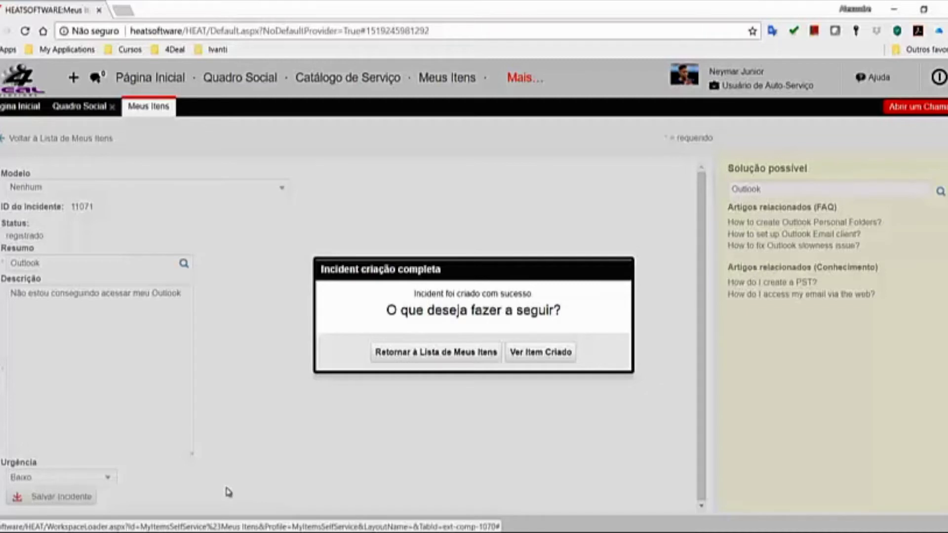
View the created incident's attachment, activity history and notes sections, and return to the list of own items.
click(545, 359)
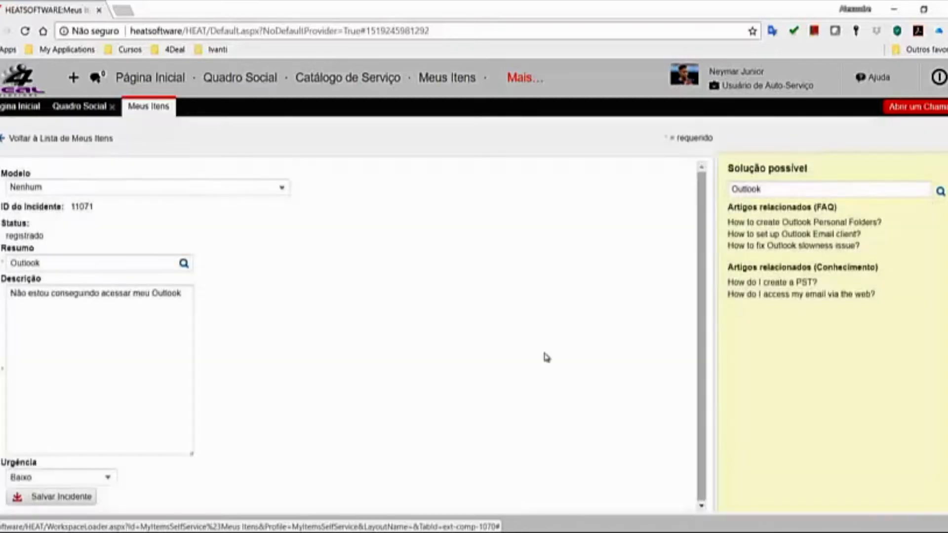
scroll(345, 375, down, 3)
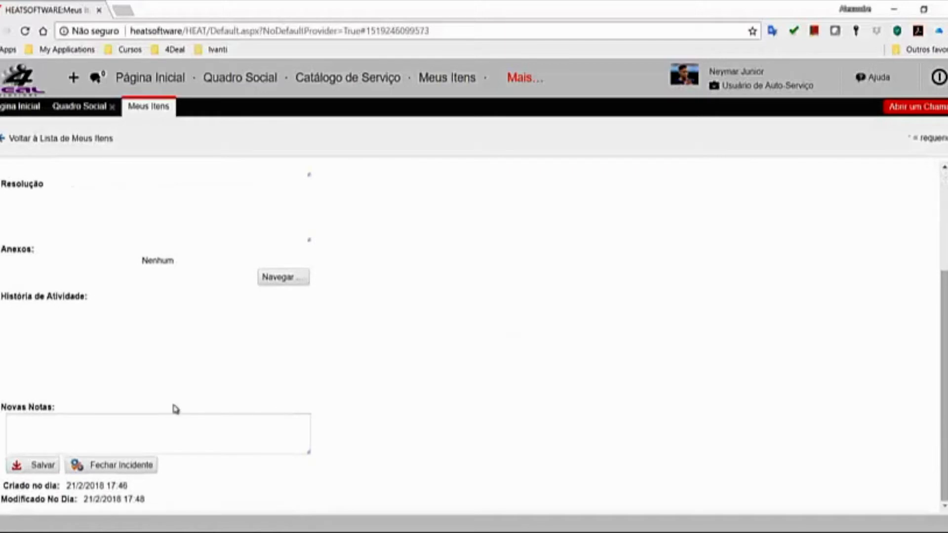
click(176, 434)
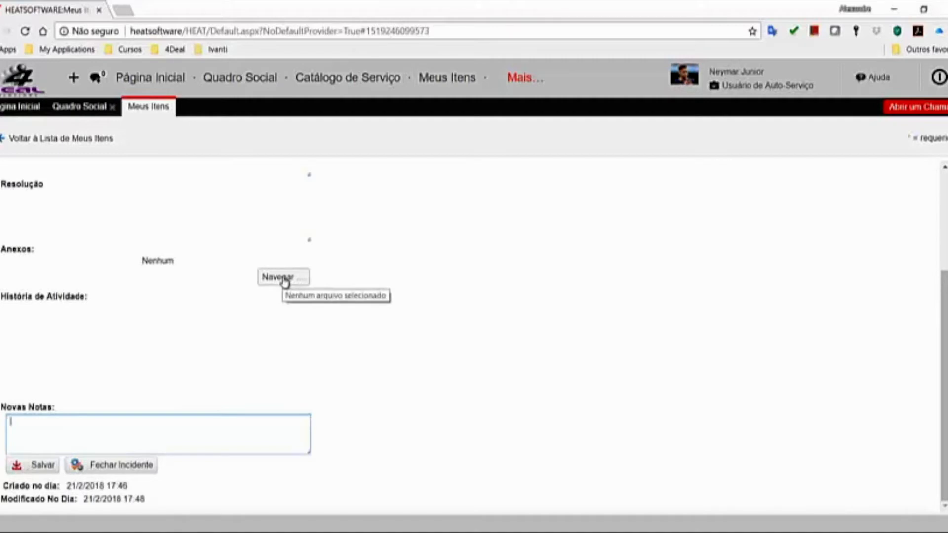
click(31, 140)
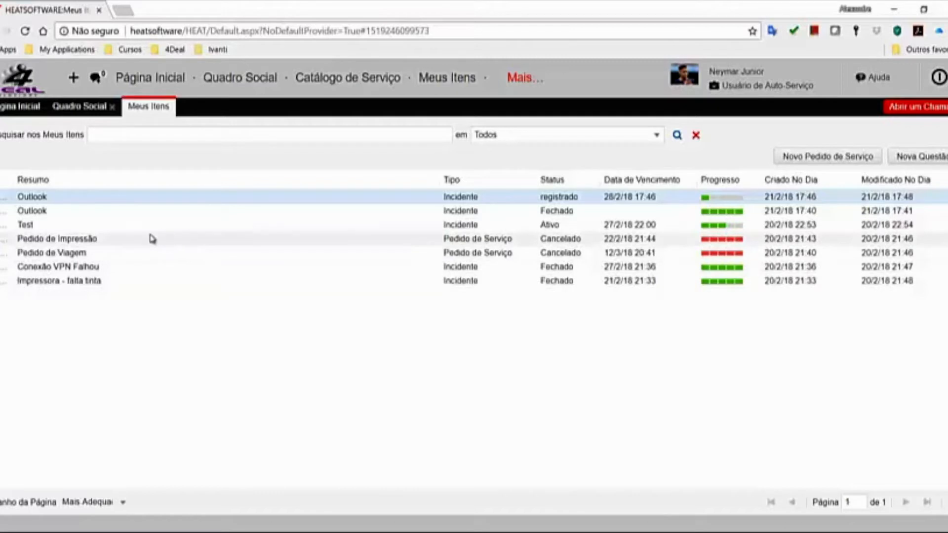
Share the social post "Alguém conhece qual é a rede sem fio da area administrativa." with Todos.
click(99, 82)
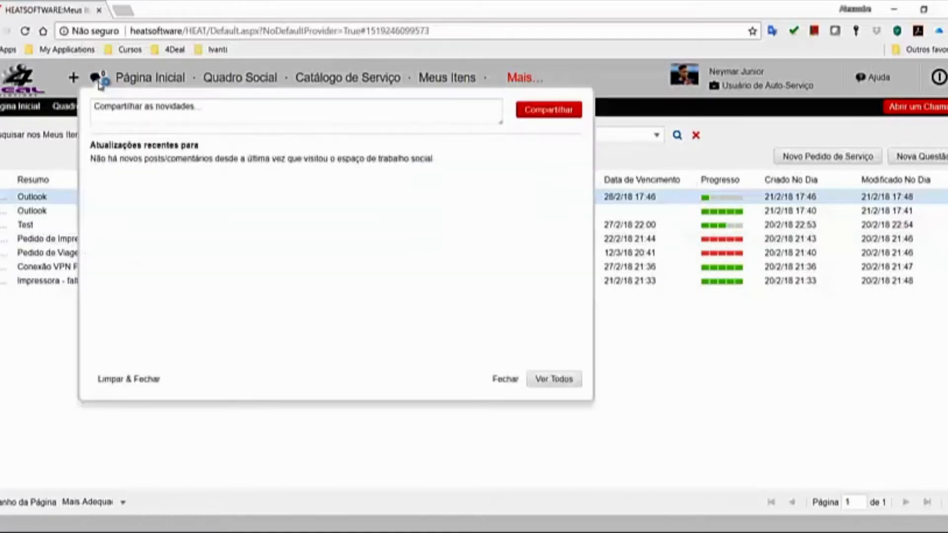
click(111, 105)
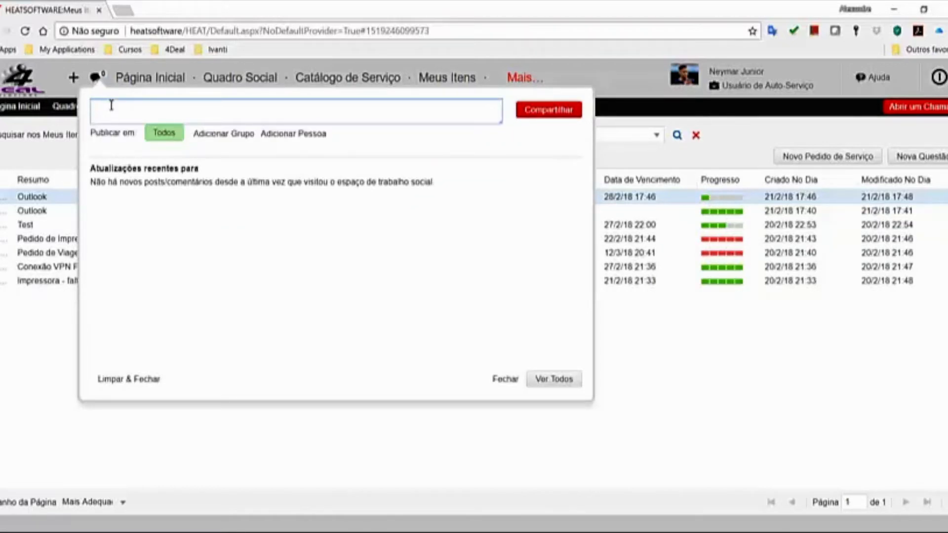
text(Alguém conhece qual)
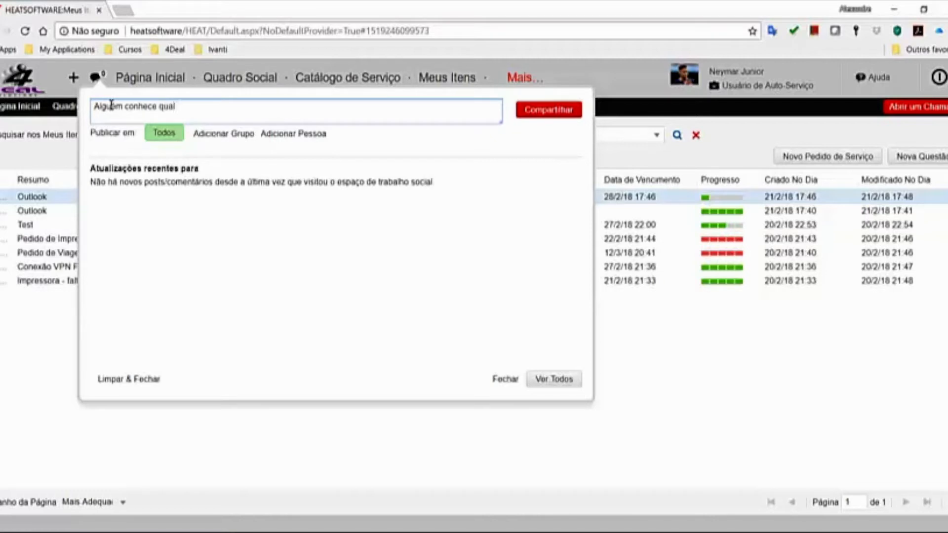
text( é a rede sem fio da area administrativa.)
click(548, 109)
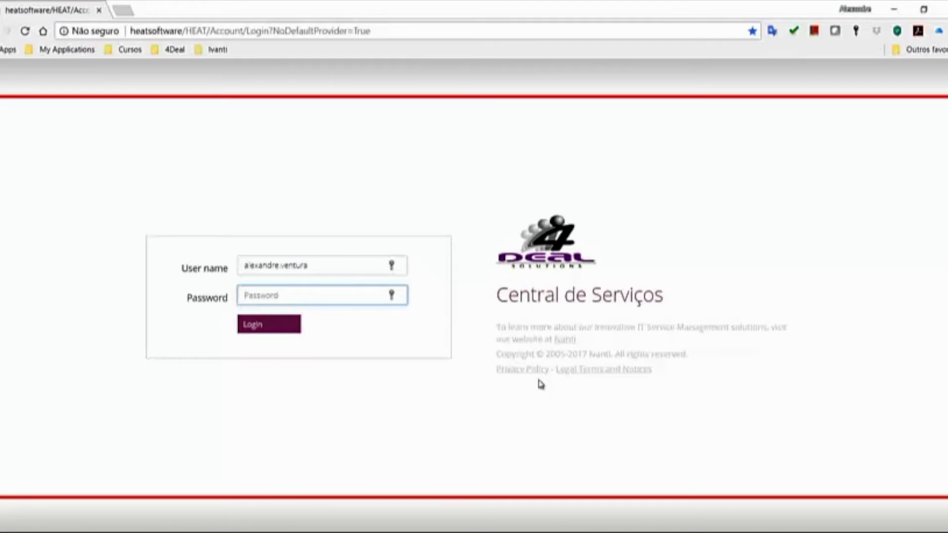
Enter the account password for the service desk analyst and log in.
text(•••••••••)
key(Return)
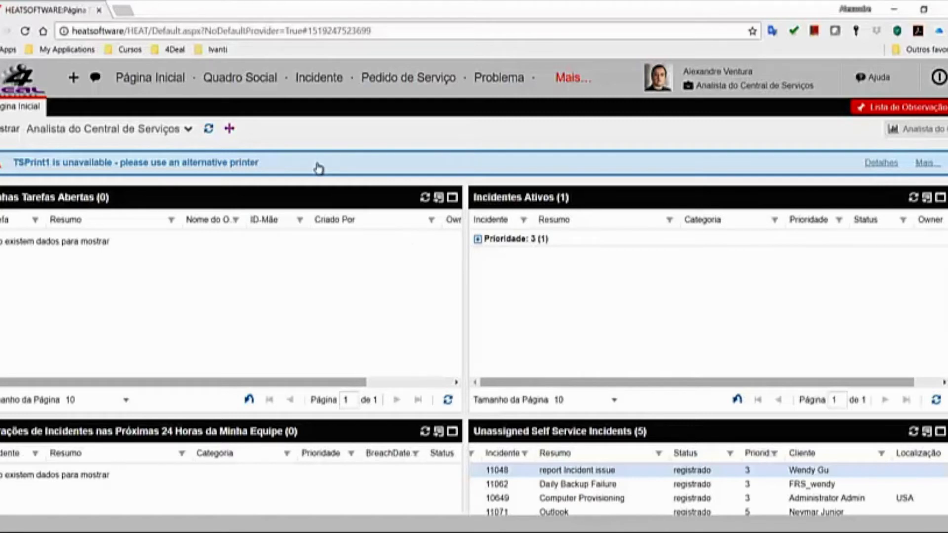
Check the alert banner's category, view the full list of alerts and close that list.
click(220, 165)
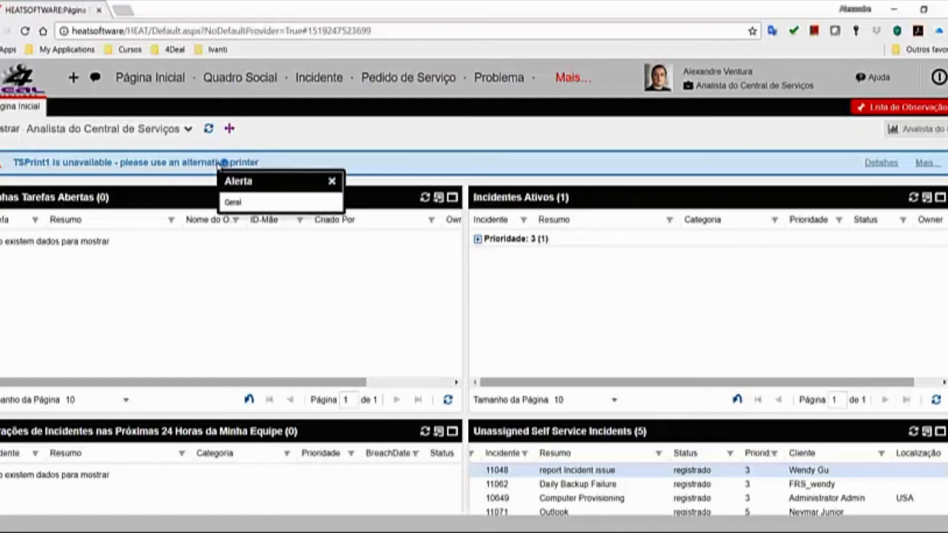
click(927, 163)
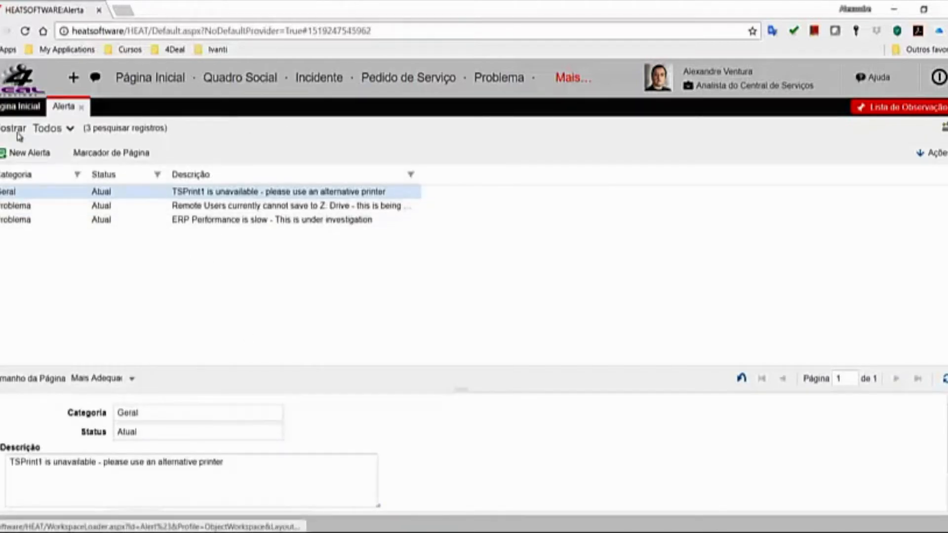
click(81, 107)
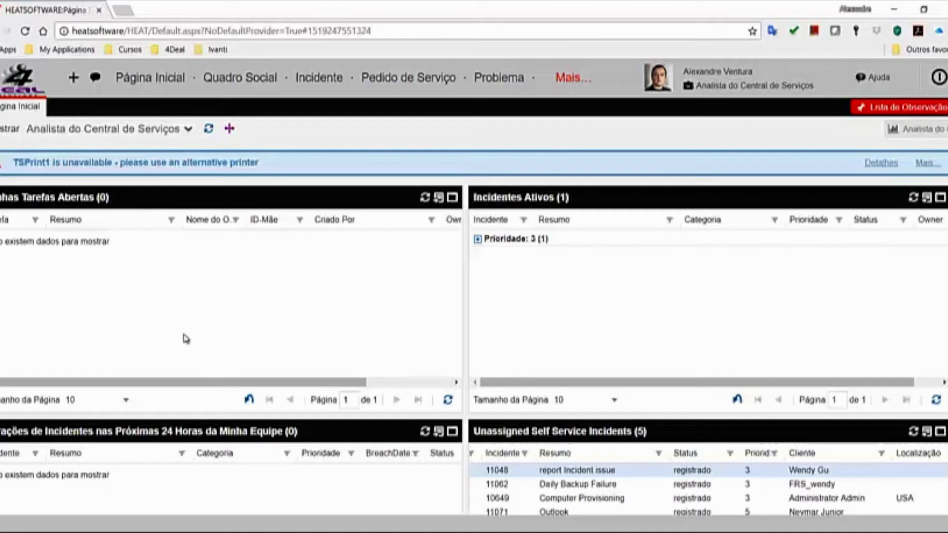
Review the analyst dashboard, expanding the Priority 3 group under Incidentes Ativos and examining the Unassigned Self Service Incidents.
scroll(150, 296, down, 1)
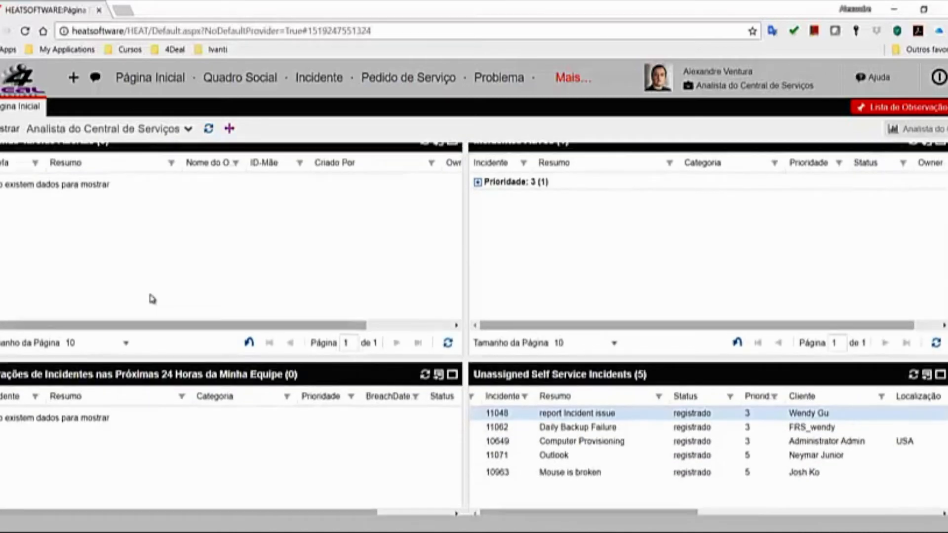
scroll(152, 298, up, 1)
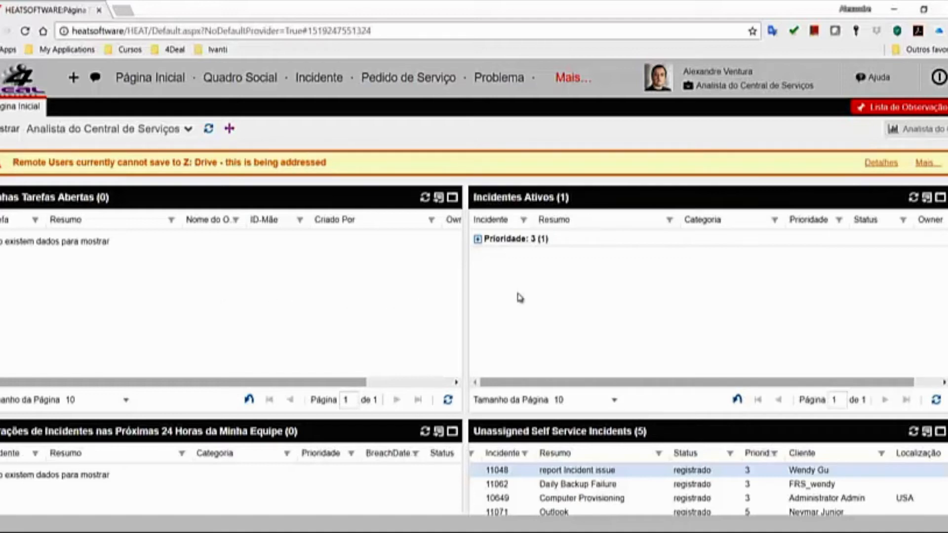
click(478, 239)
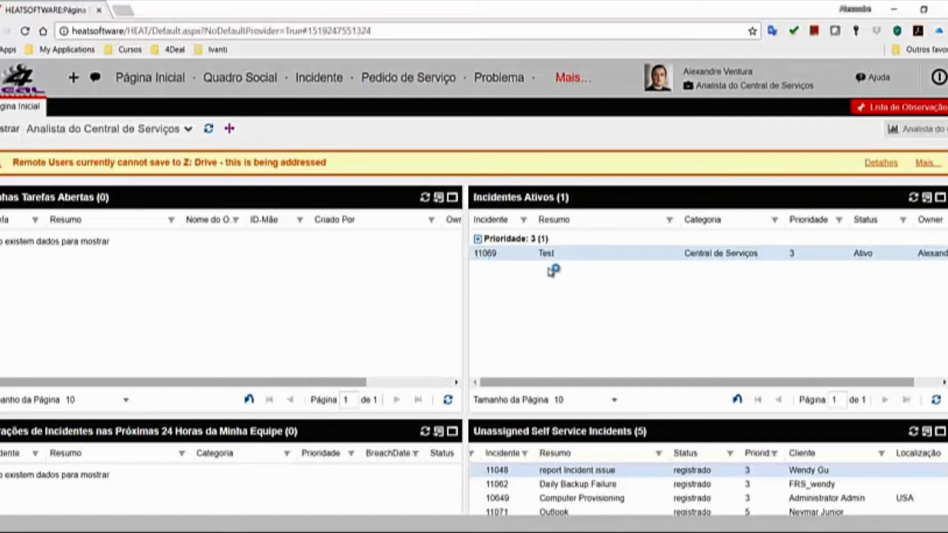
drag(611, 383, 637, 387)
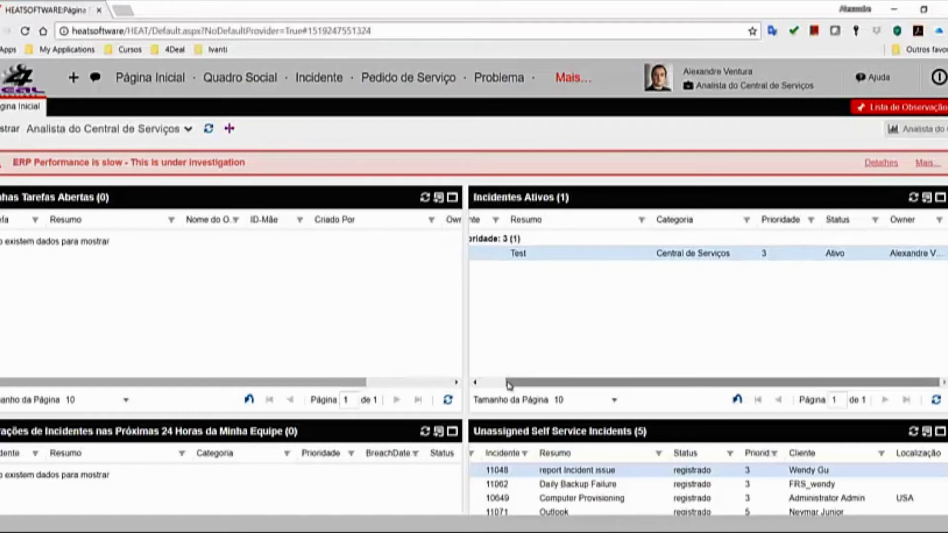
drag(509, 384, 483, 384)
scroll(332, 376, down, 4)
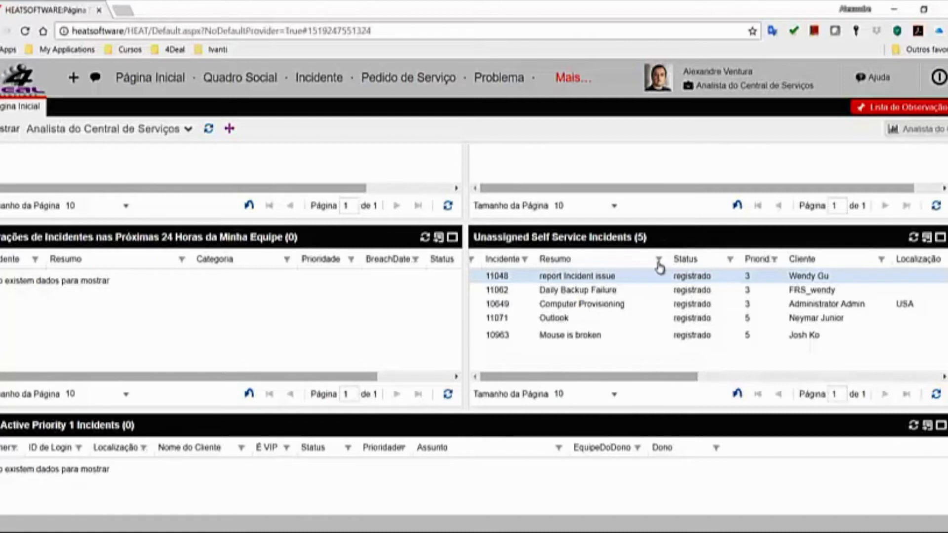
Open the Outlook incident from the Unassigned Self Service Incidents list and set its status to Ativo.
double_click(556, 321)
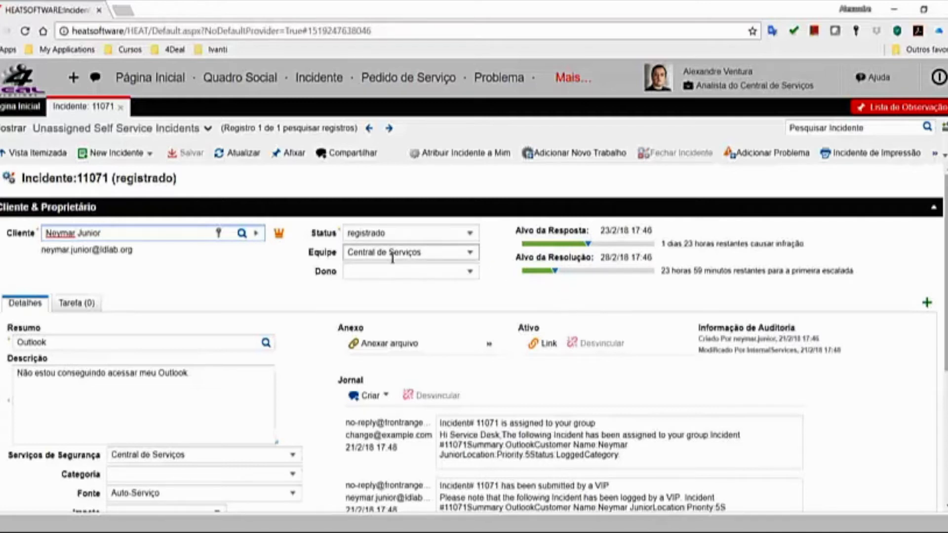
click(466, 236)
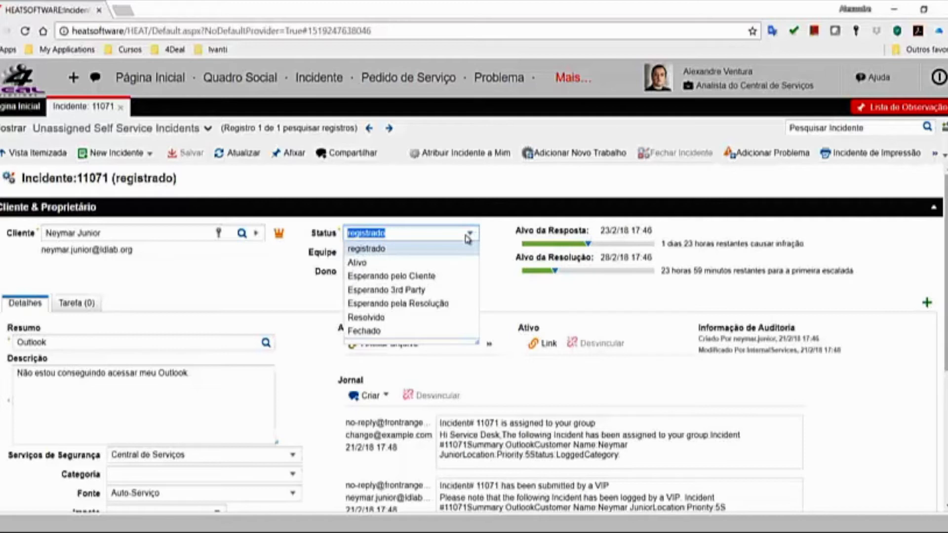
click(371, 262)
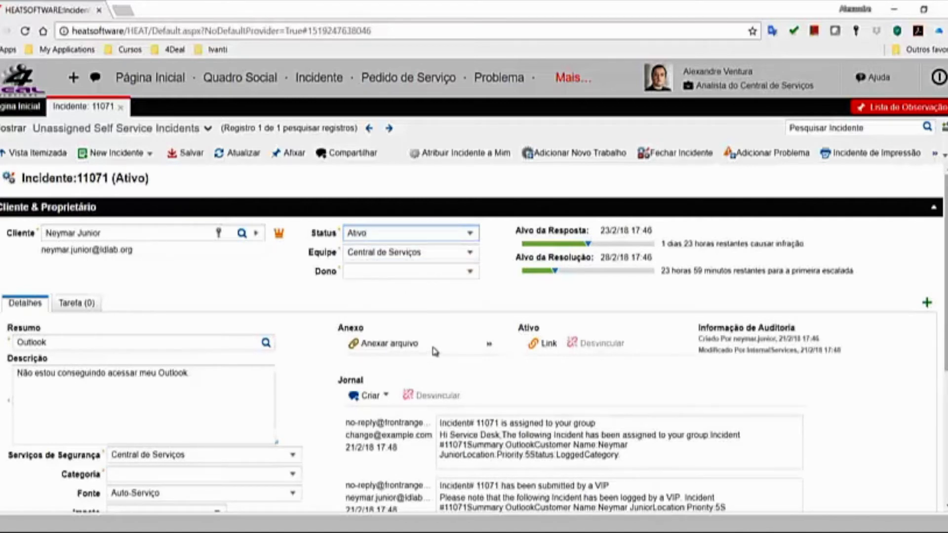
Assign the incident to the TI team with the logged-in analyst as its owner.
click(471, 253)
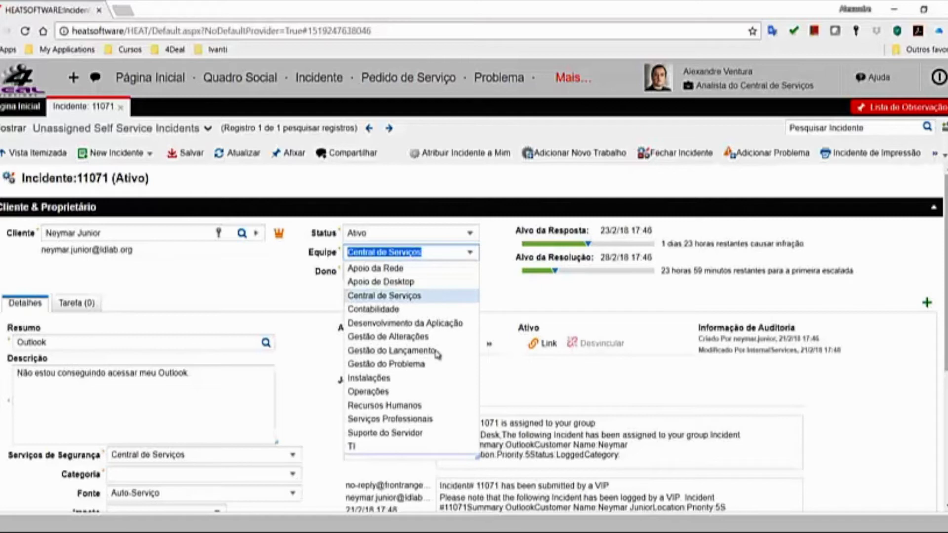
click(375, 448)
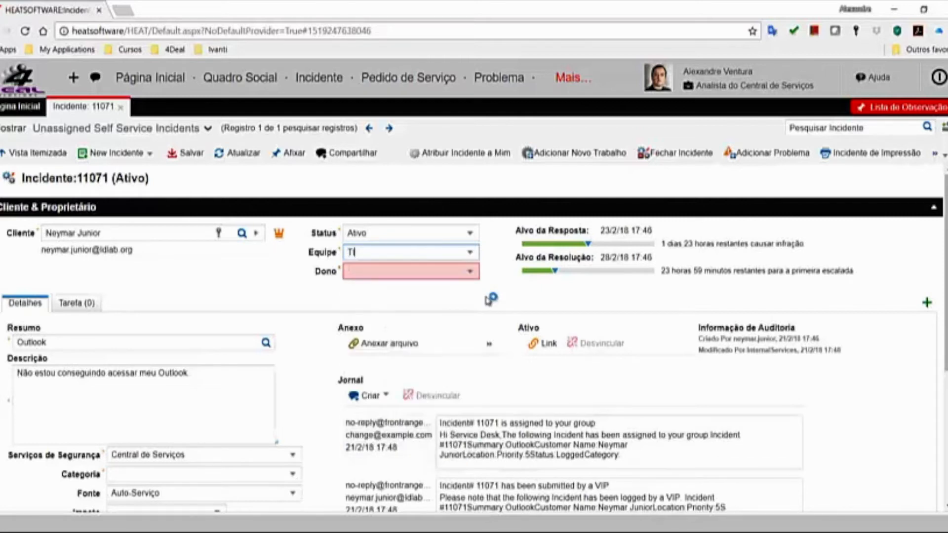
click(475, 271)
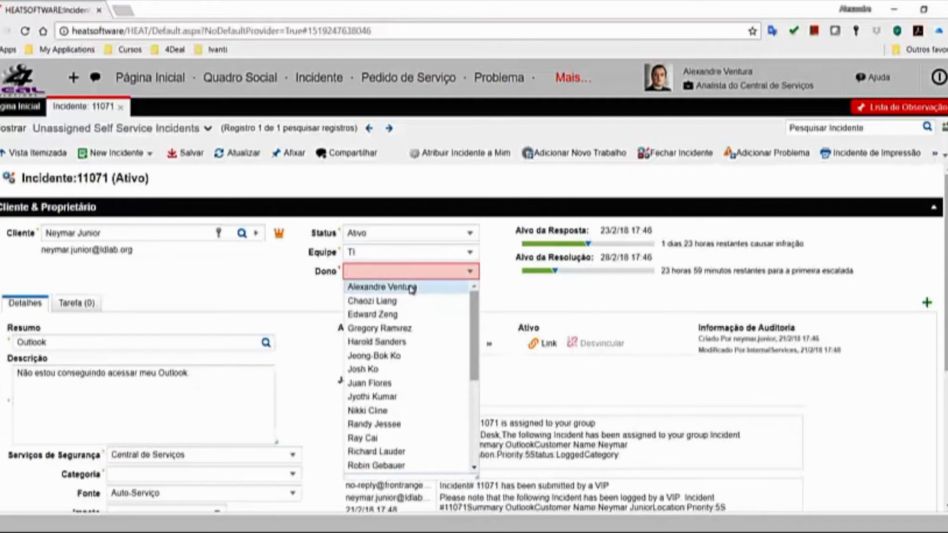
click(426, 287)
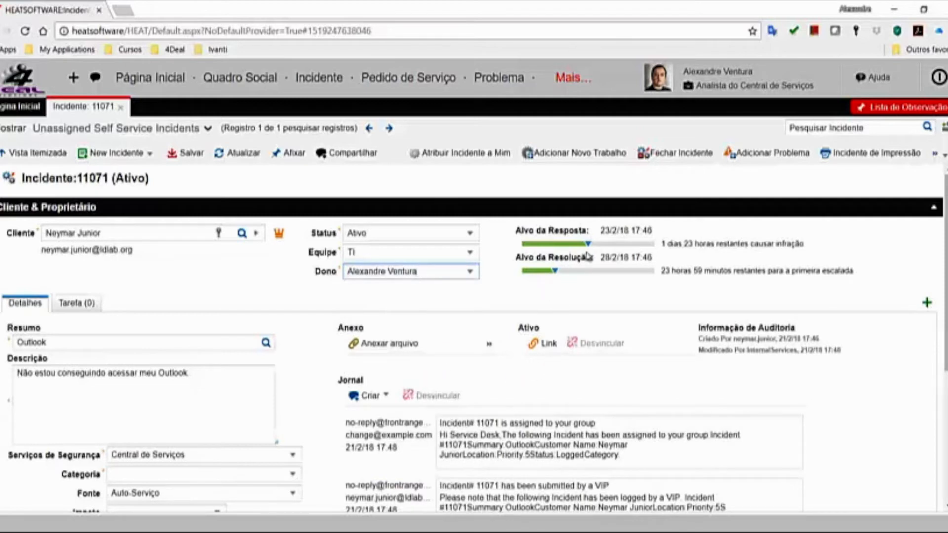
Keep Central de Serviços as the incident's service and set its category to Capacidade.
mouse_move(578, 245)
mouse_move(544, 275)
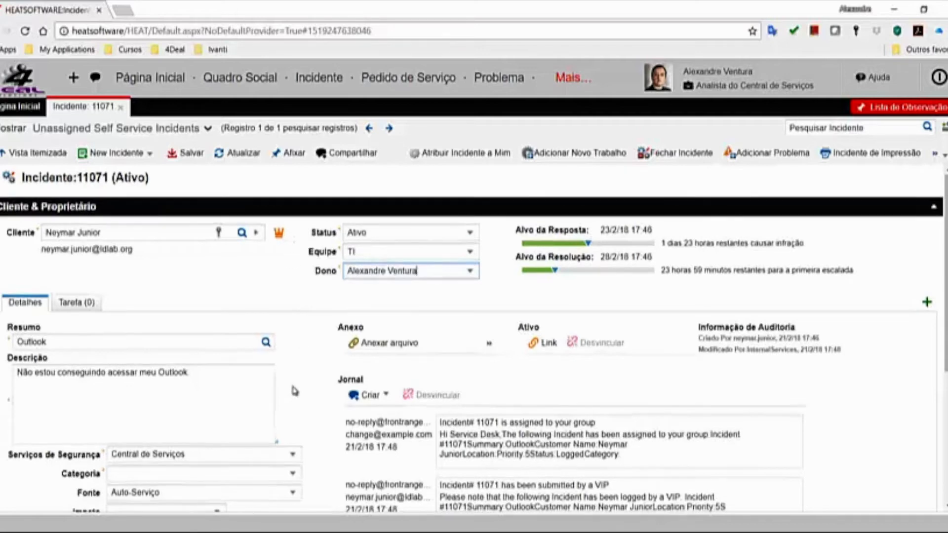
scroll(296, 375, down, 4)
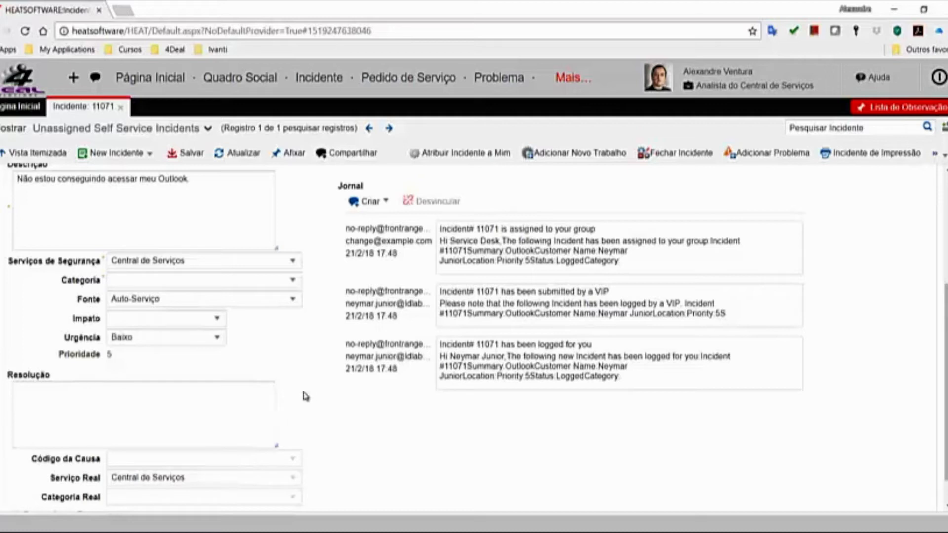
scroll(309, 397, up, 4)
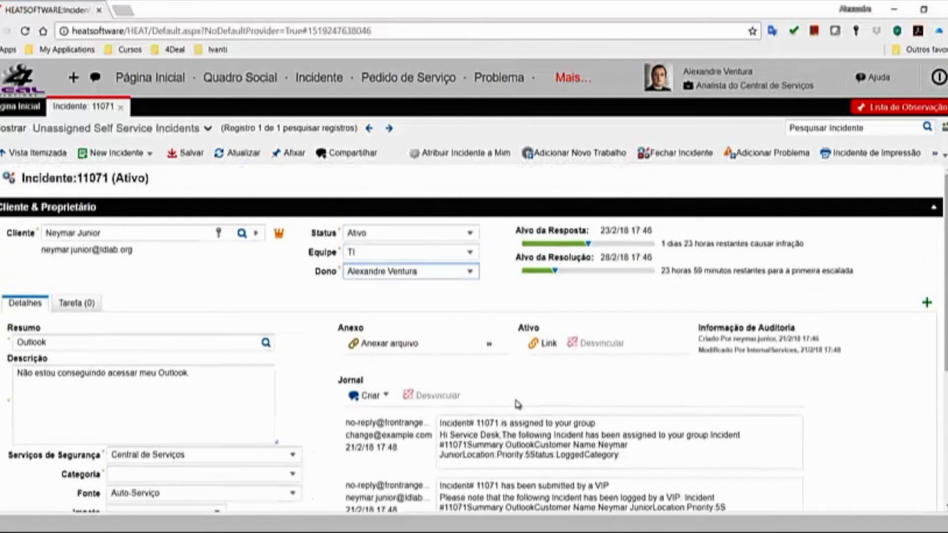
scroll(494, 370, down, 1)
scroll(493, 370, down, 1)
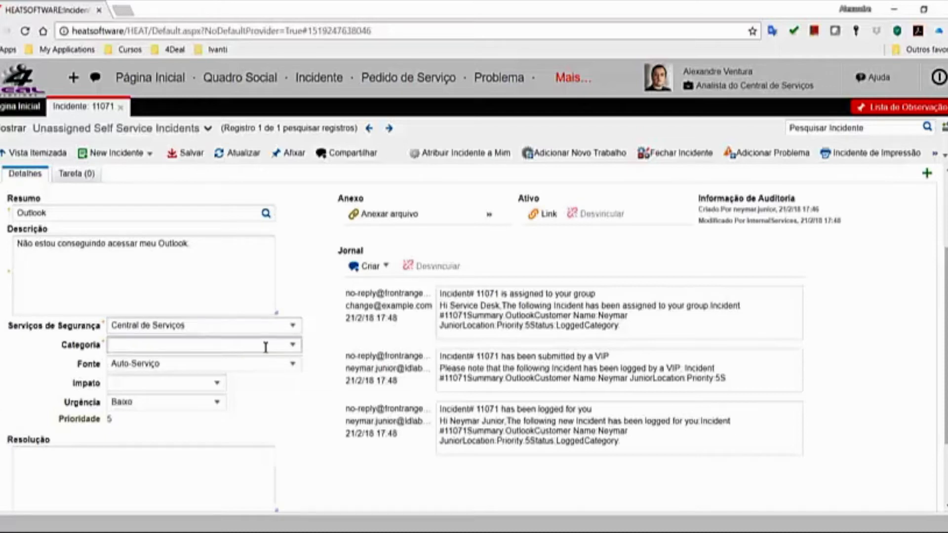
click(293, 326)
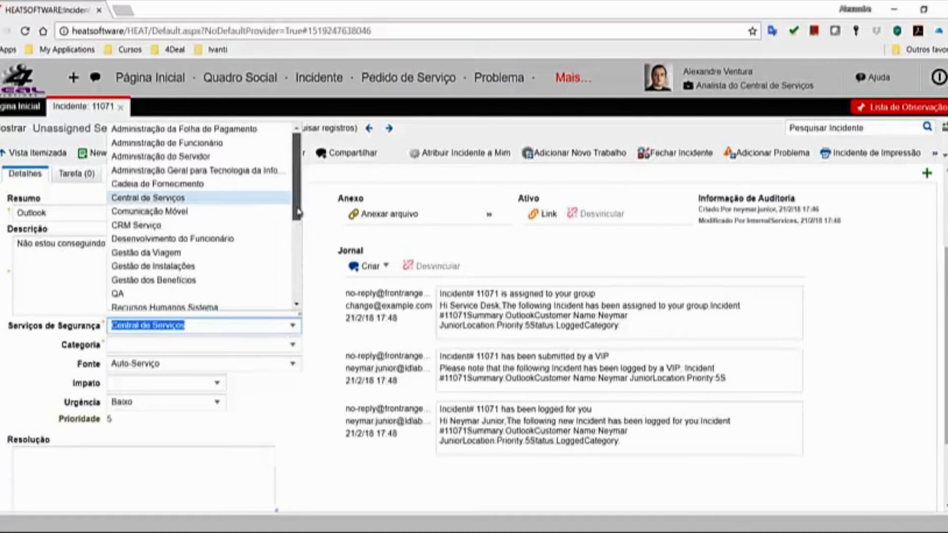
scroll(298, 221, down, 1)
drag(298, 220, 282, 190)
click(183, 199)
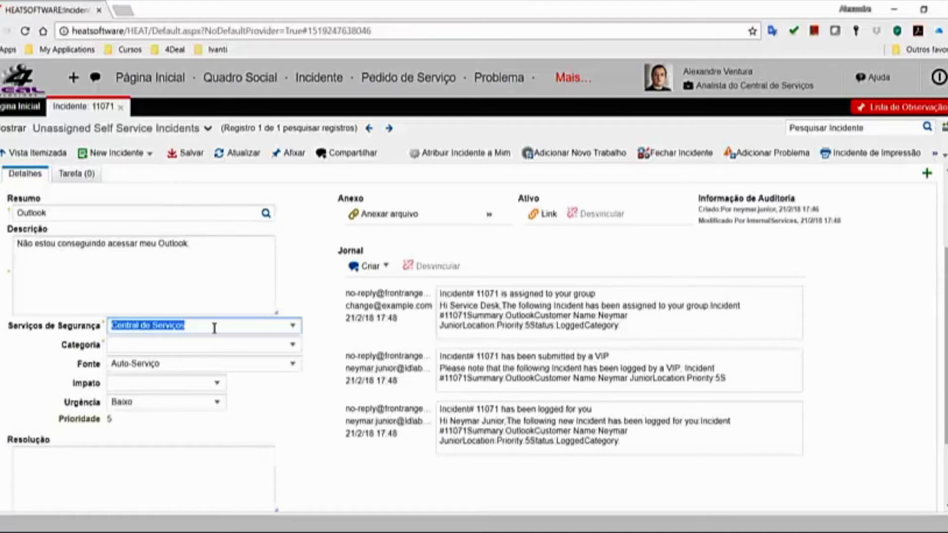
click(293, 347)
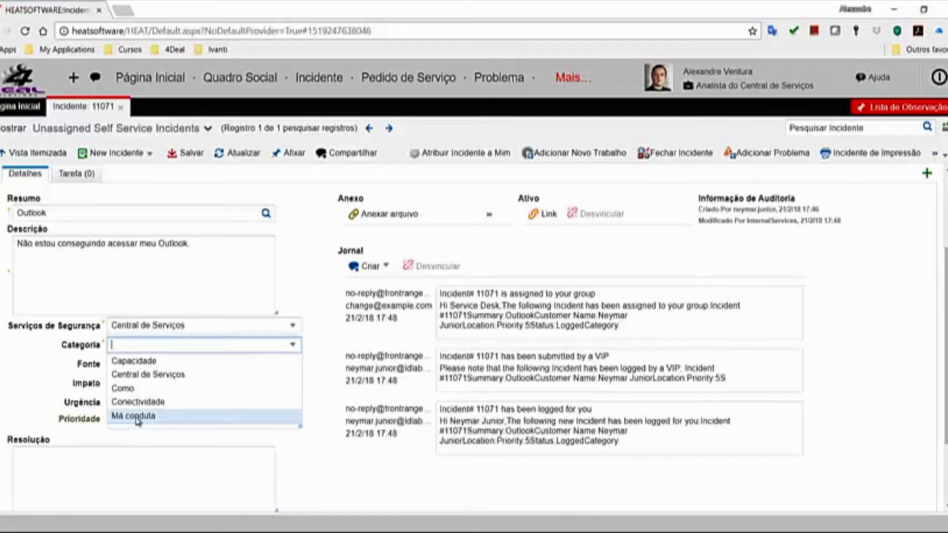
click(123, 364)
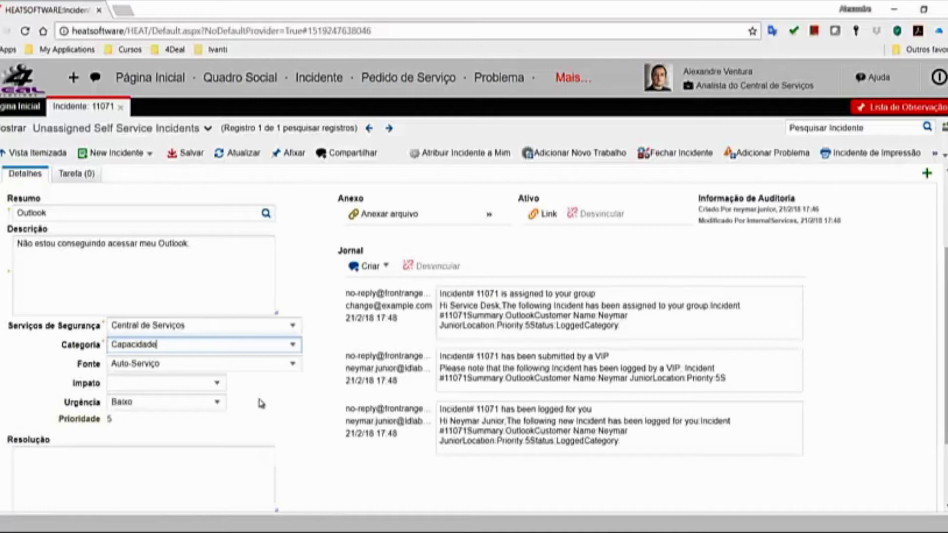
Set the incident's impact to Alto and save the incident.
click(216, 386)
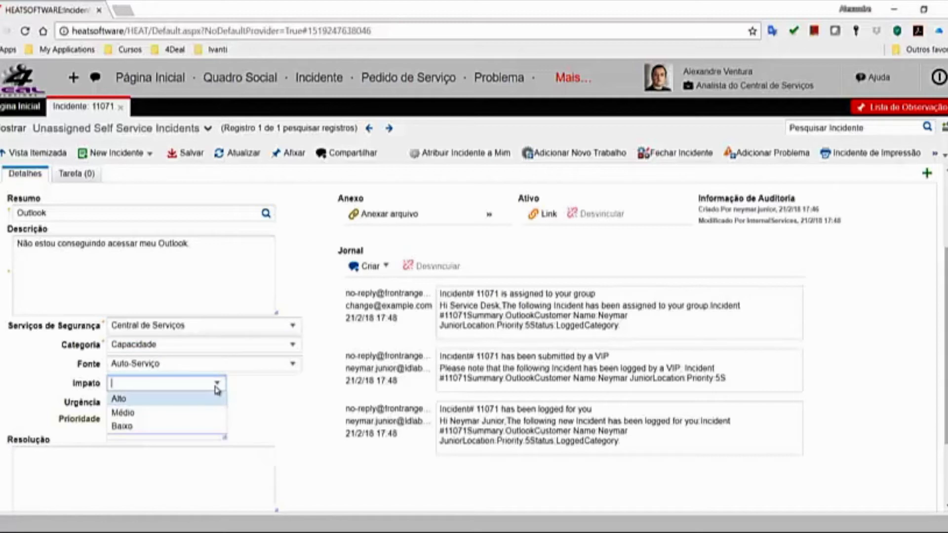
click(128, 426)
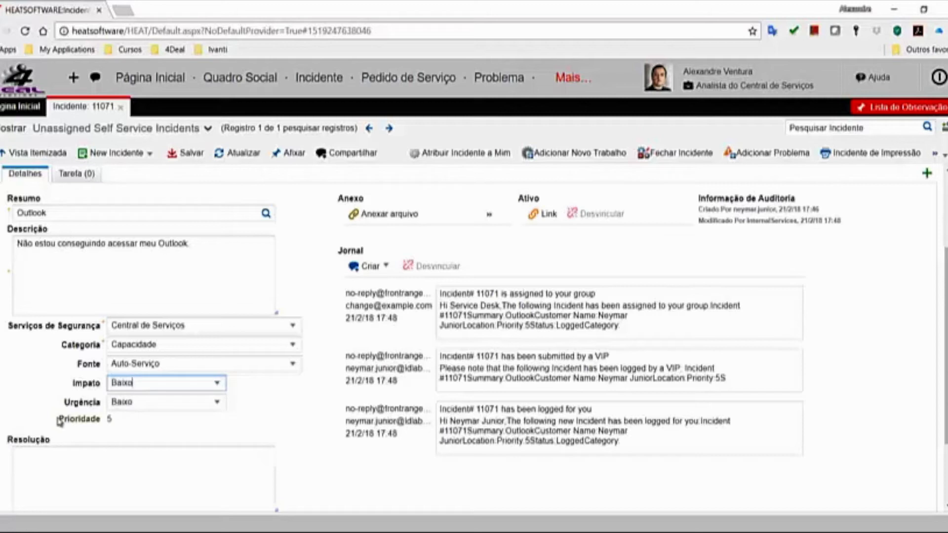
click(221, 390)
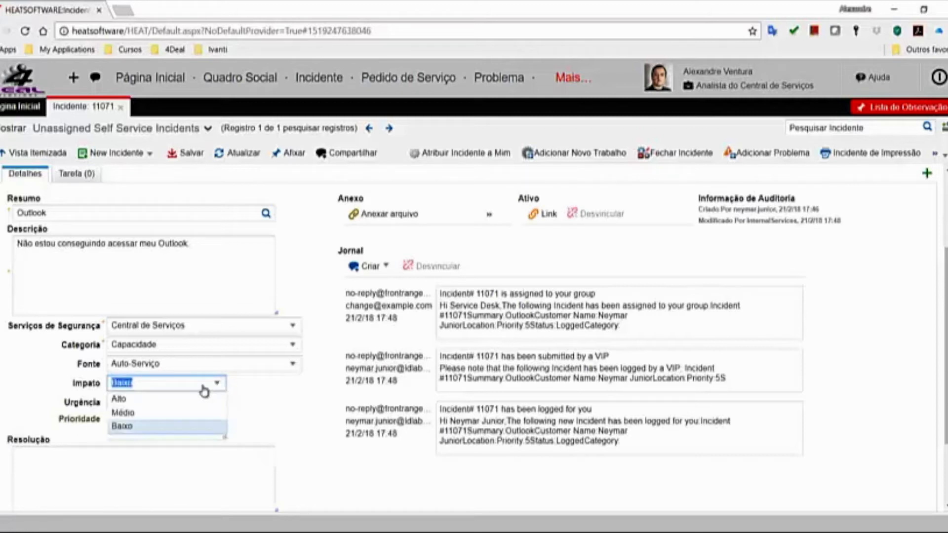
click(166, 397)
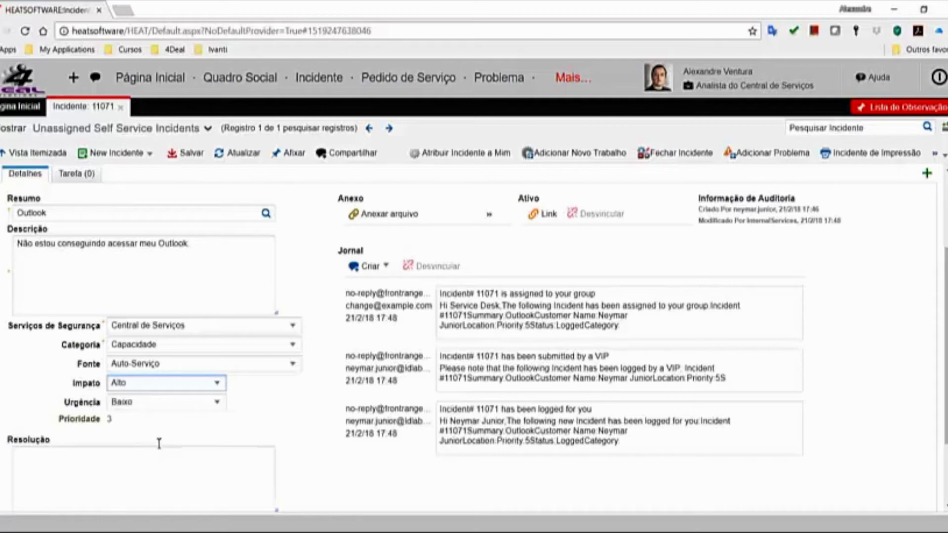
click(179, 156)
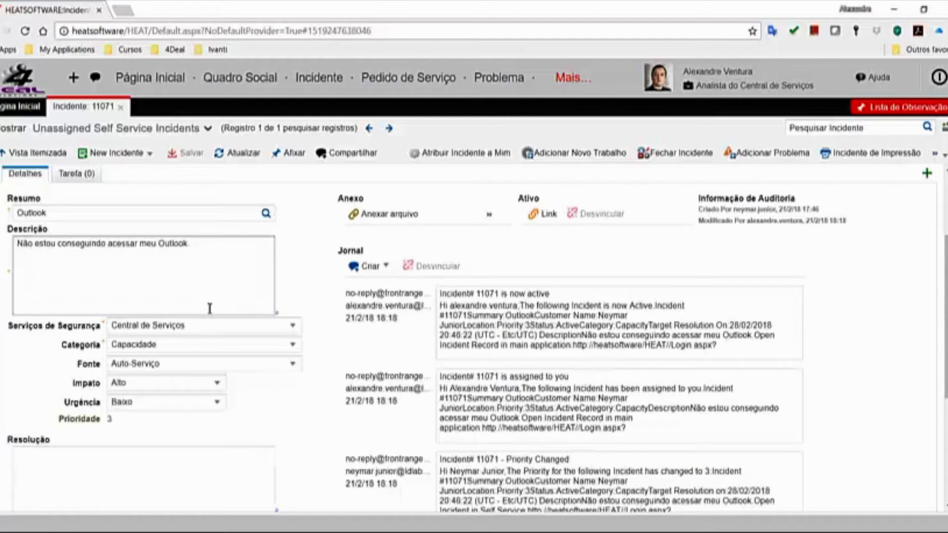
Create a Notas entry in the incident's journal with category Called Customer and source Auto-Serviço.
scroll(328, 398, up, 3)
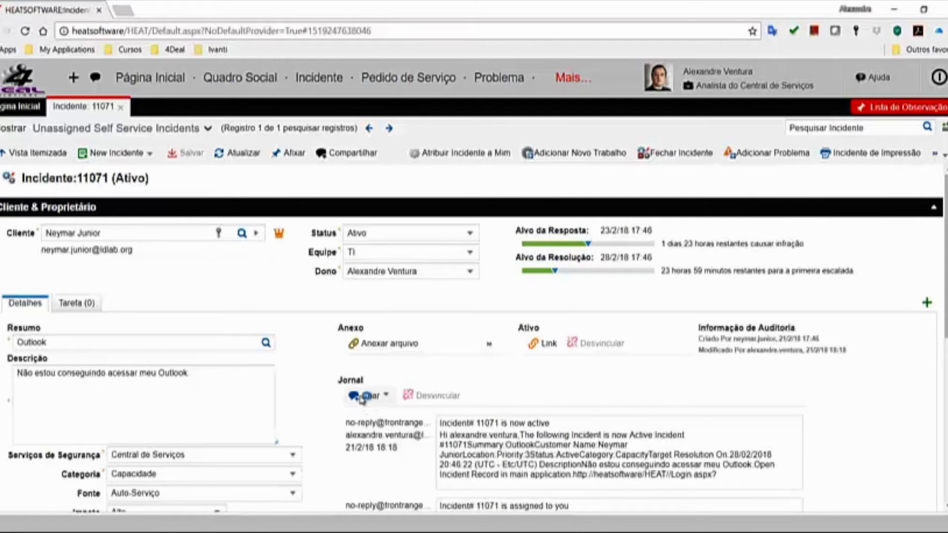
click(385, 395)
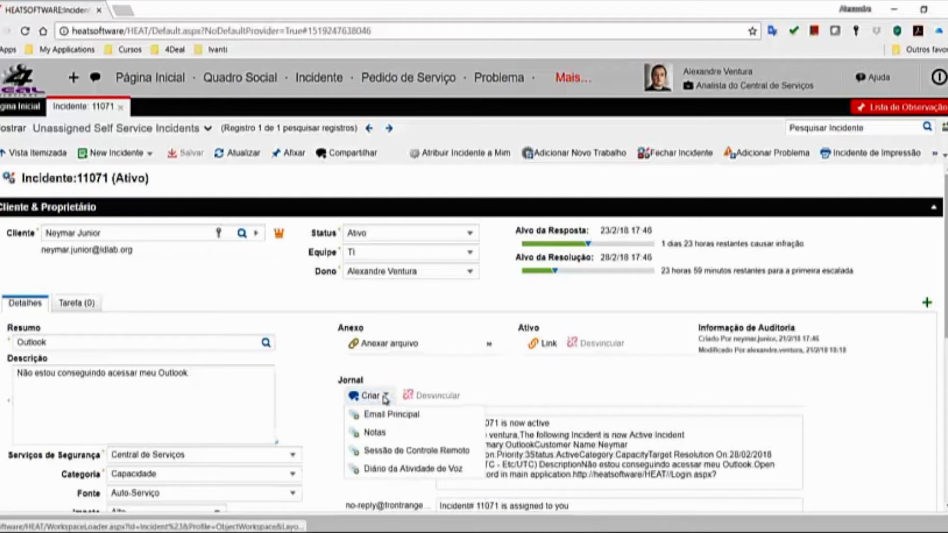
click(378, 433)
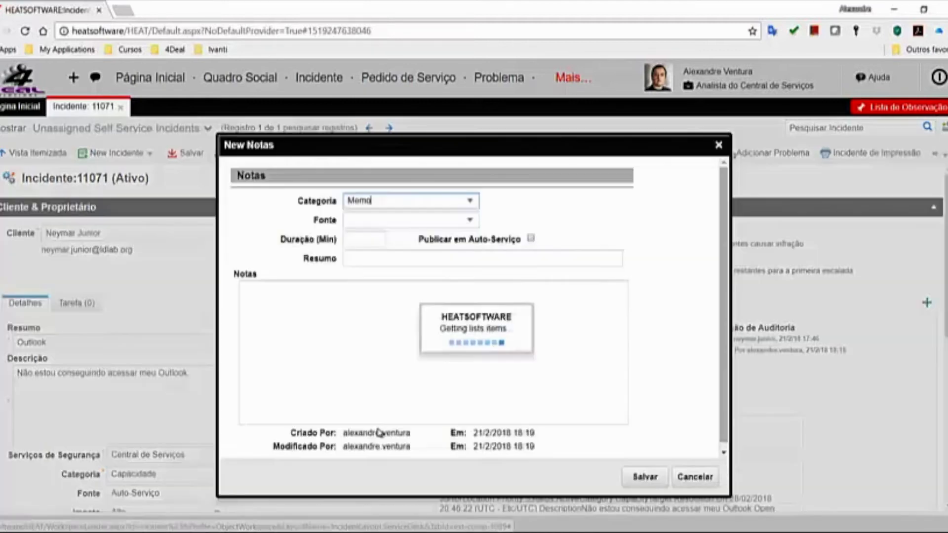
click(478, 204)
click(413, 218)
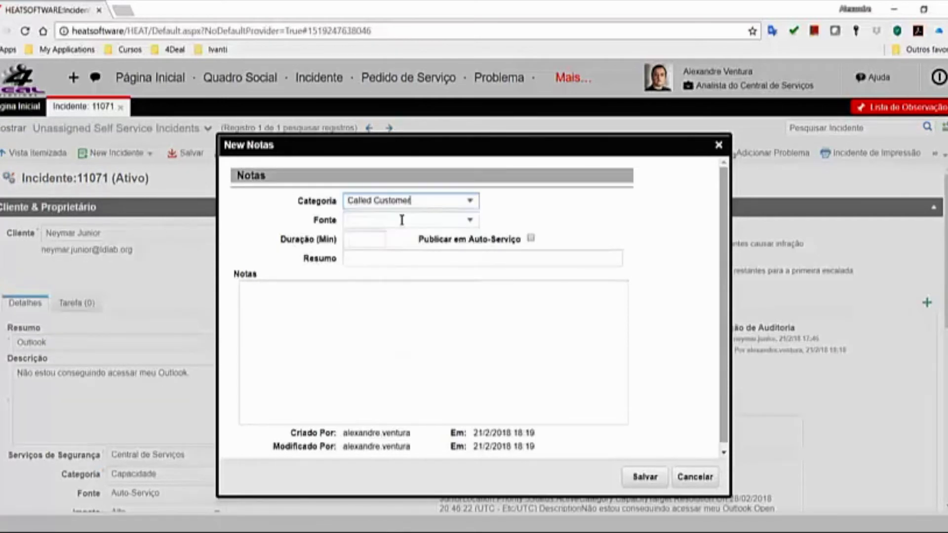
click(467, 222)
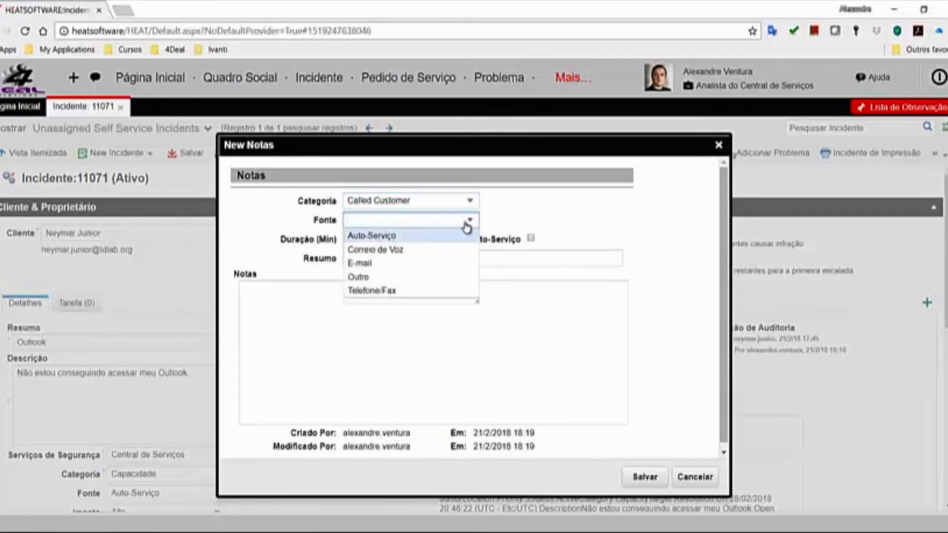
click(403, 236)
Enter "Print da tela do sistema" as the summary of the new note.
click(384, 257)
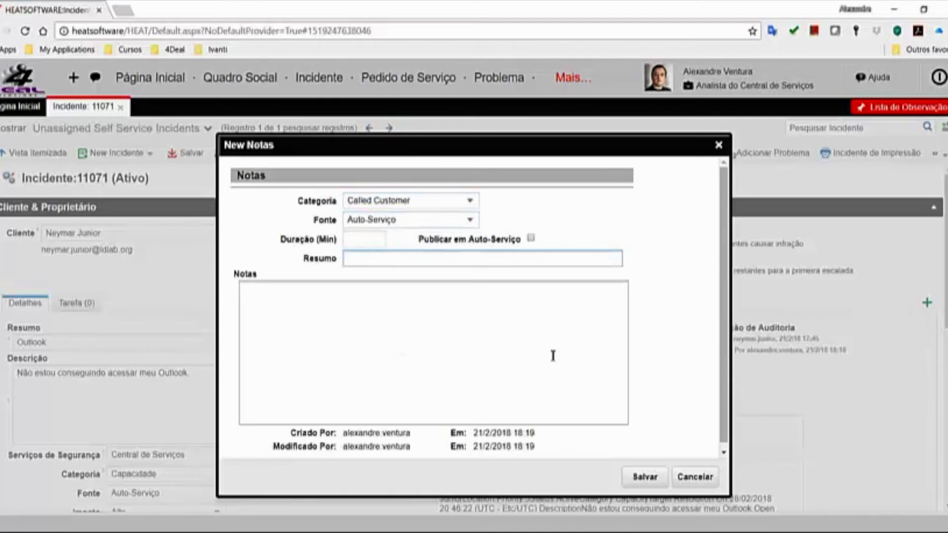
text(Print da tre)
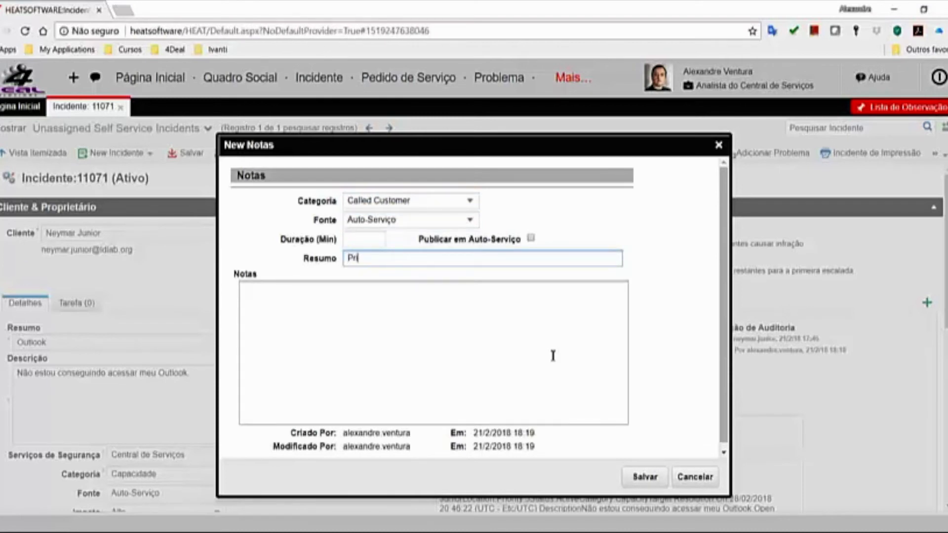
key(BackSpace)
key(BackSpace)
text(ela do sistema)
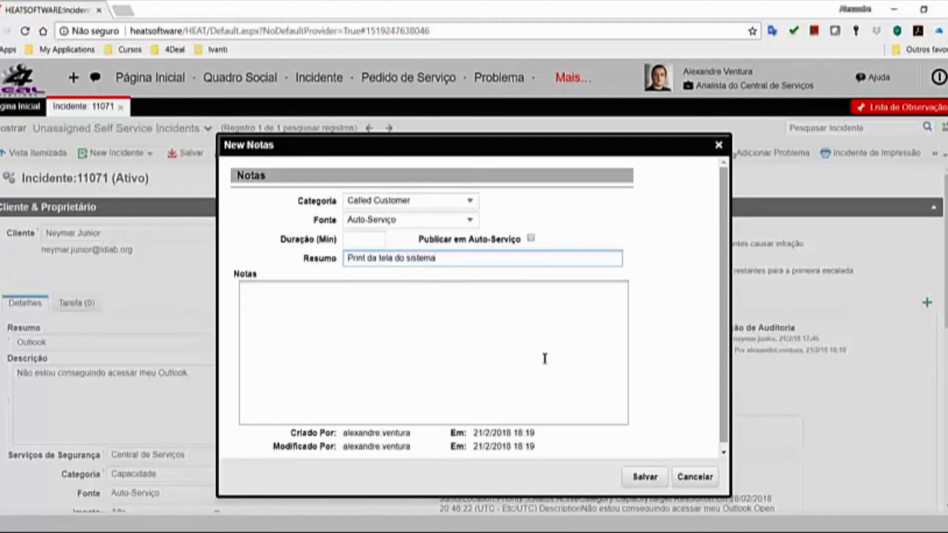
Enter the note text "Favor encaminhar um print da mensagem de tela ao não conseguir abrir seu Outlook.", publish it to Auto-Serviço and save it.
click(500, 316)
text(F)
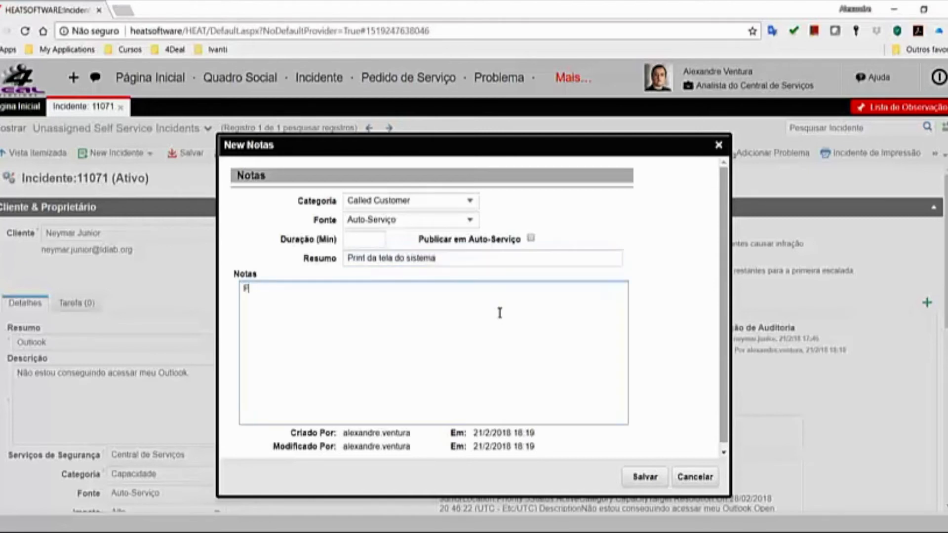
text(avor endaminhar um print )
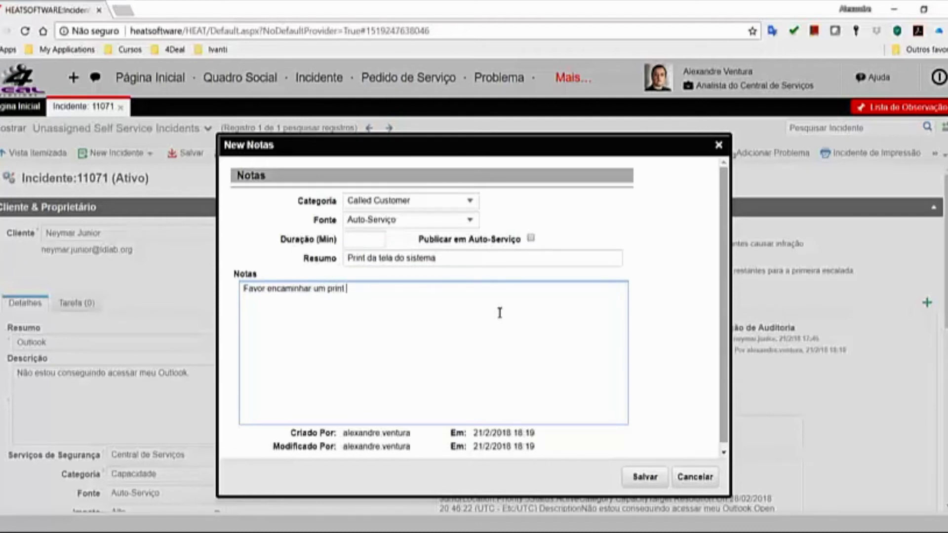
text(da mensagem de tela ao n)
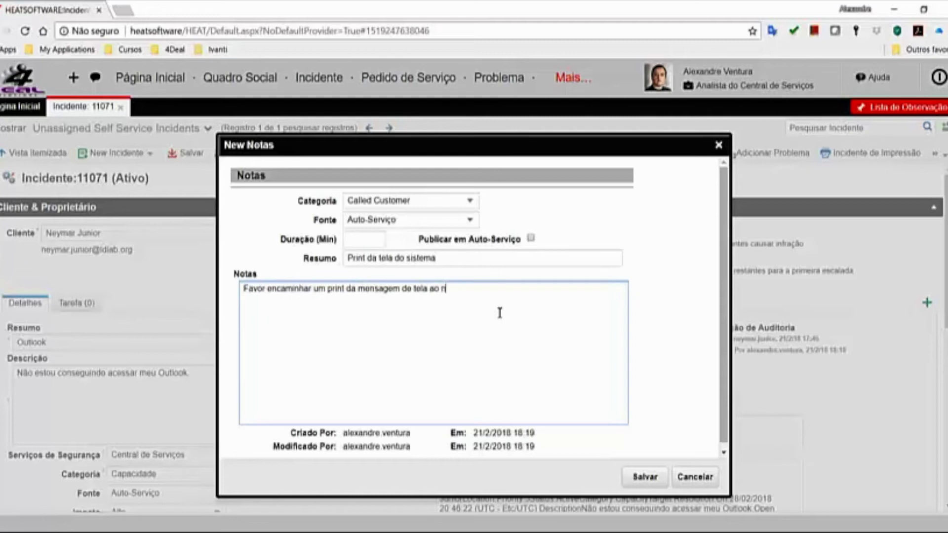
text(ão conseguir abrir seu)
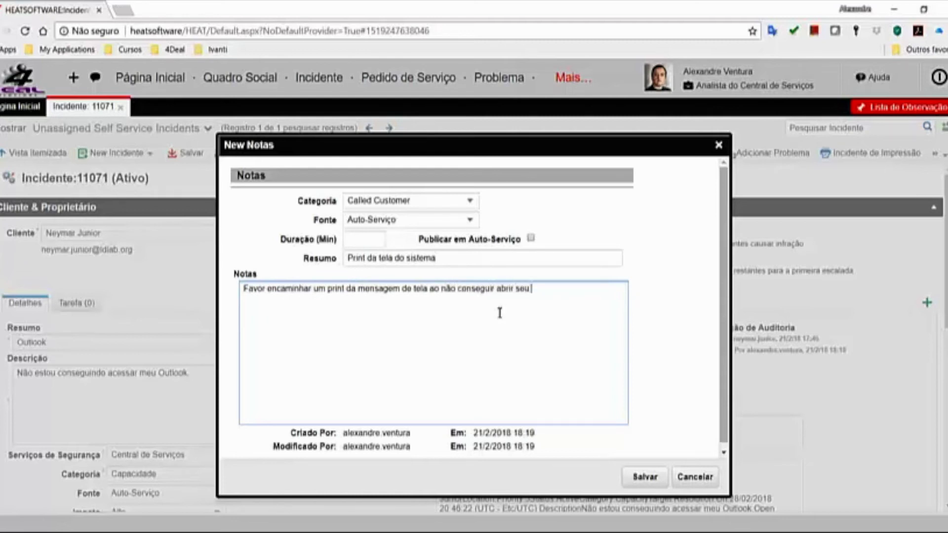
text( Outlook.)
click(530, 239)
click(654, 477)
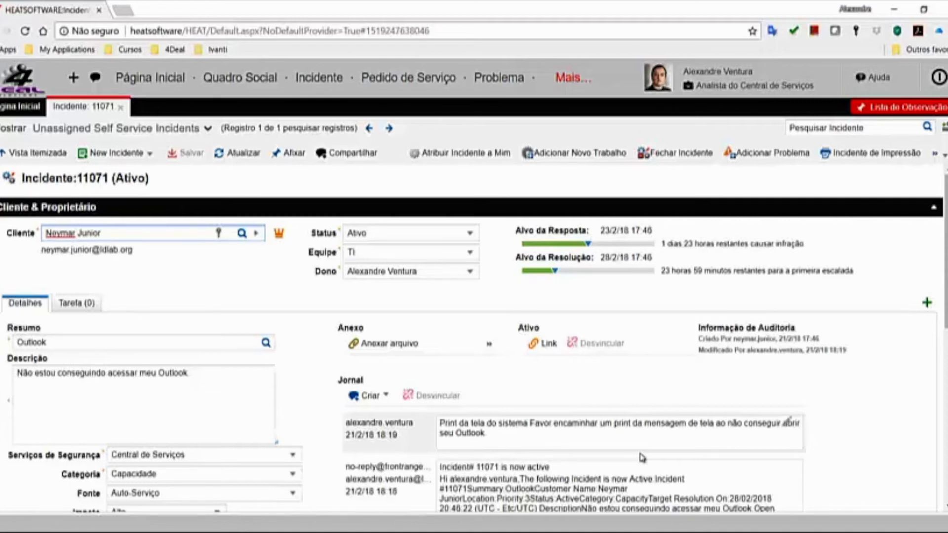
Refresh the incident and check its attachments and the customer's reply in the journal.
click(242, 153)
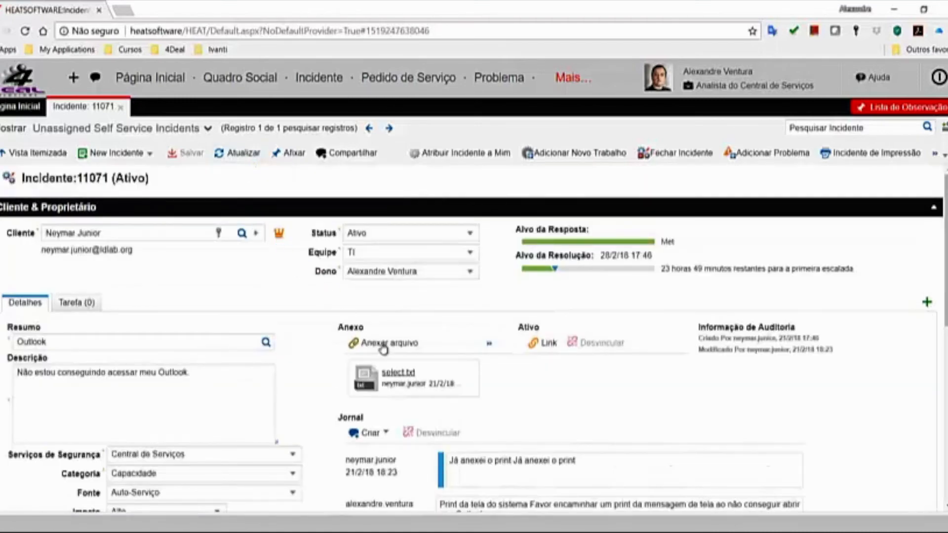
scroll(671, 422, down, 1)
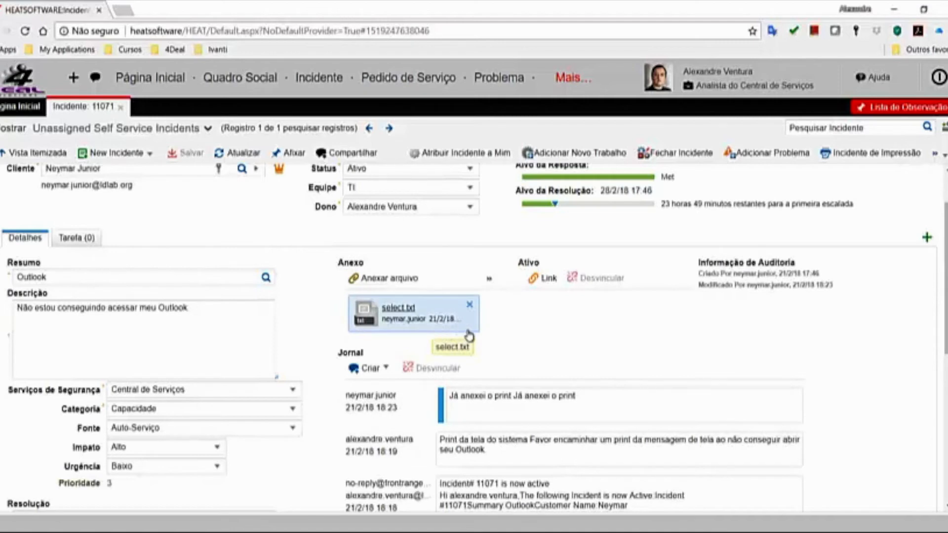
Open the customer's reply note in the incident's journal to read it, and close it again.
scroll(582, 368, up, 1)
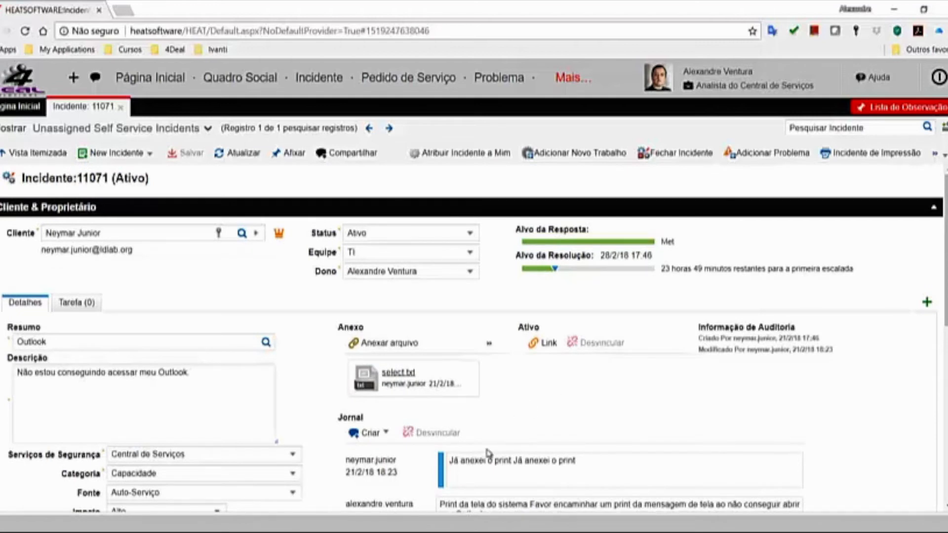
click(441, 472)
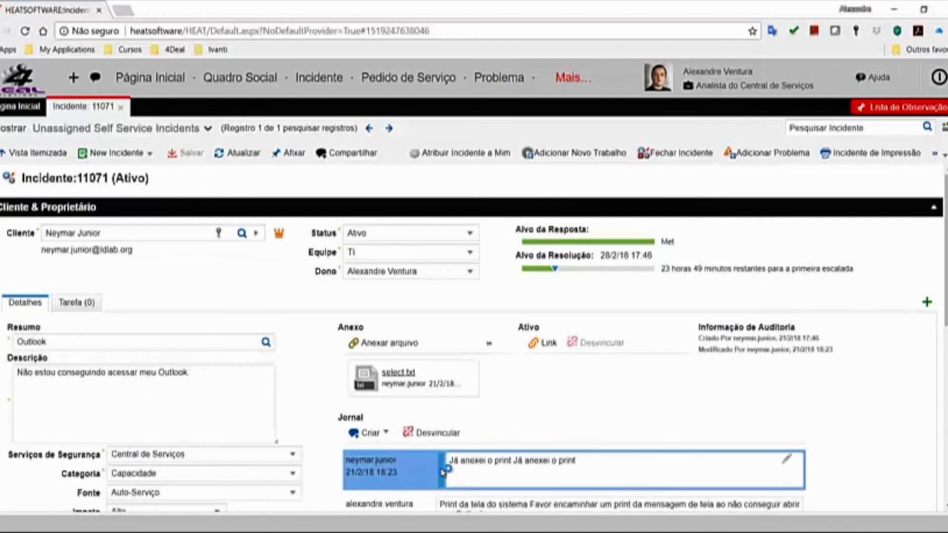
click(577, 202)
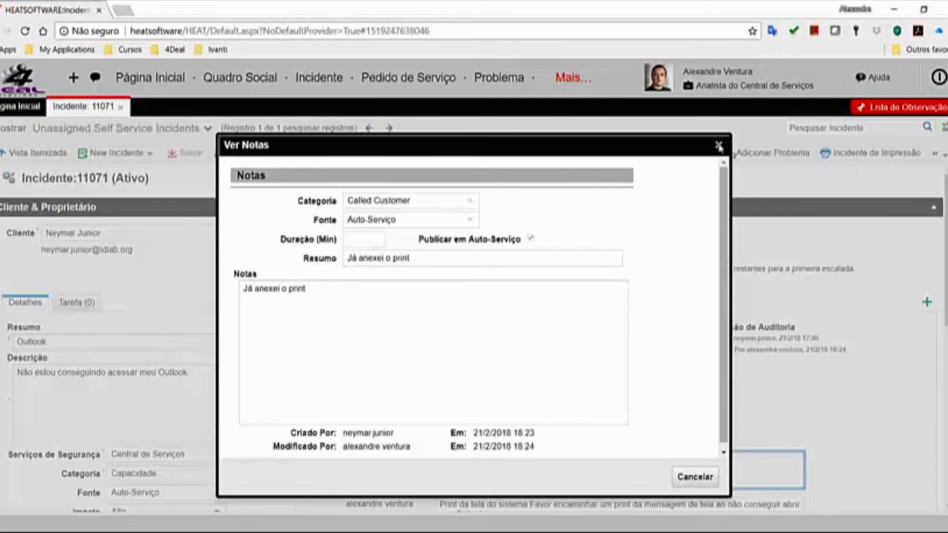
click(718, 145)
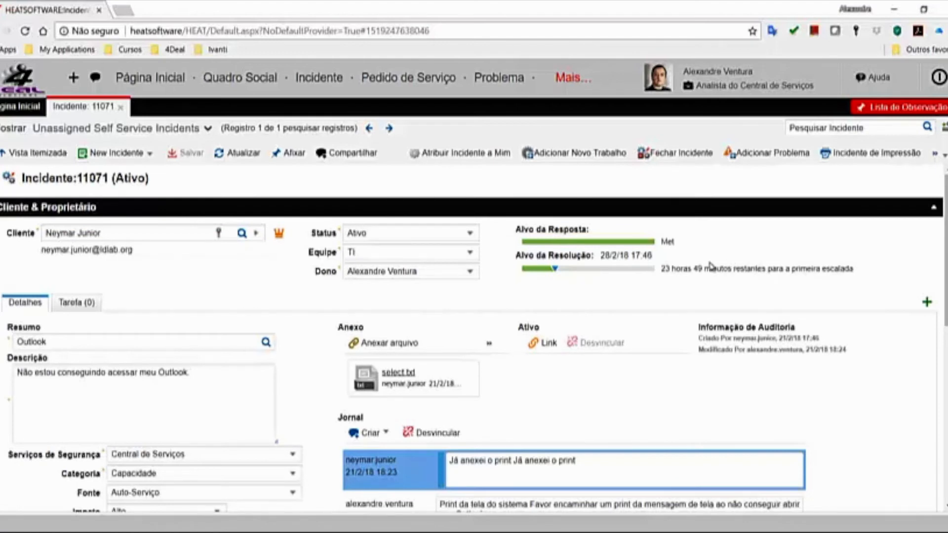
Start closing the incident with the cause code Configuração.
mouse_move(664, 271)
scroll(217, 336, down, 2)
scroll(216, 334, up, 2)
click(652, 153)
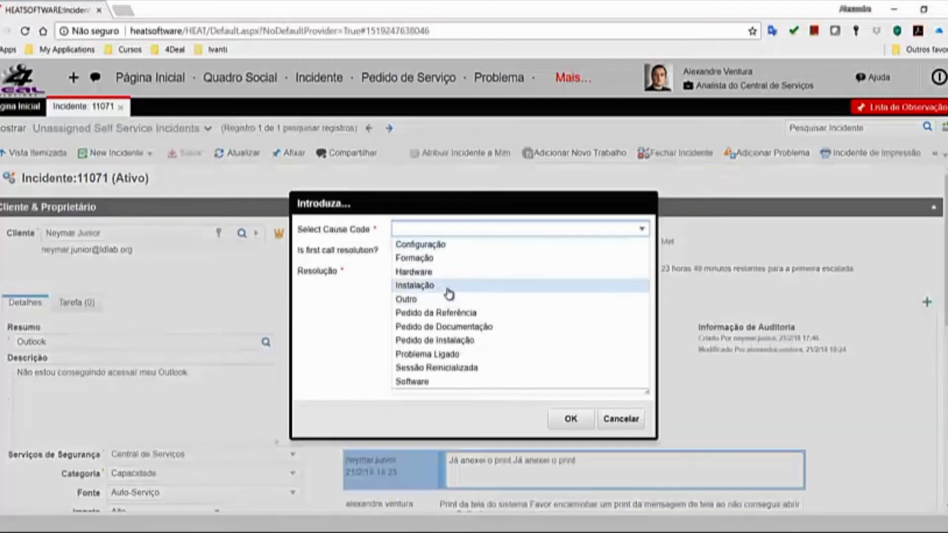
click(416, 245)
Enter the resolution text "O outlook precisa ter configurado a porta correta para uma conexão POP".
click(404, 273)
text(O)
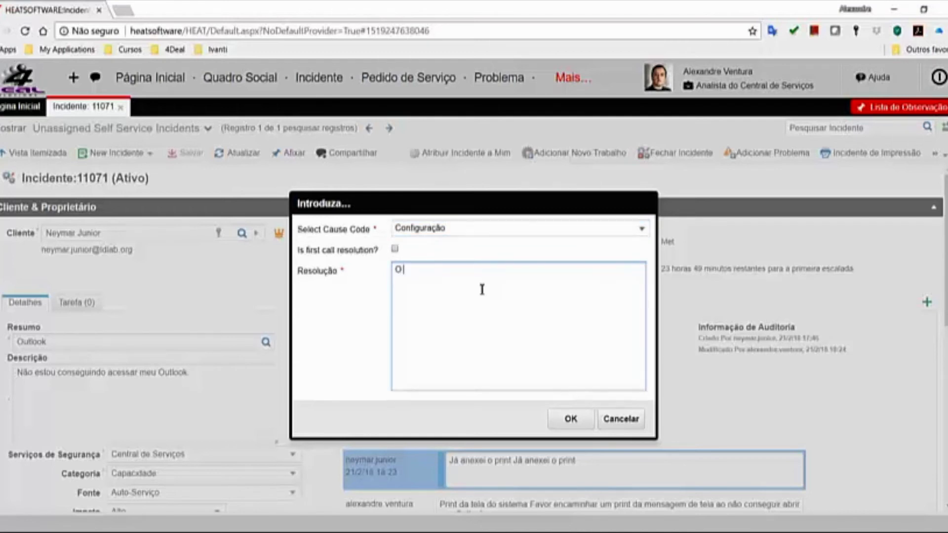
text( outlook precisa de)
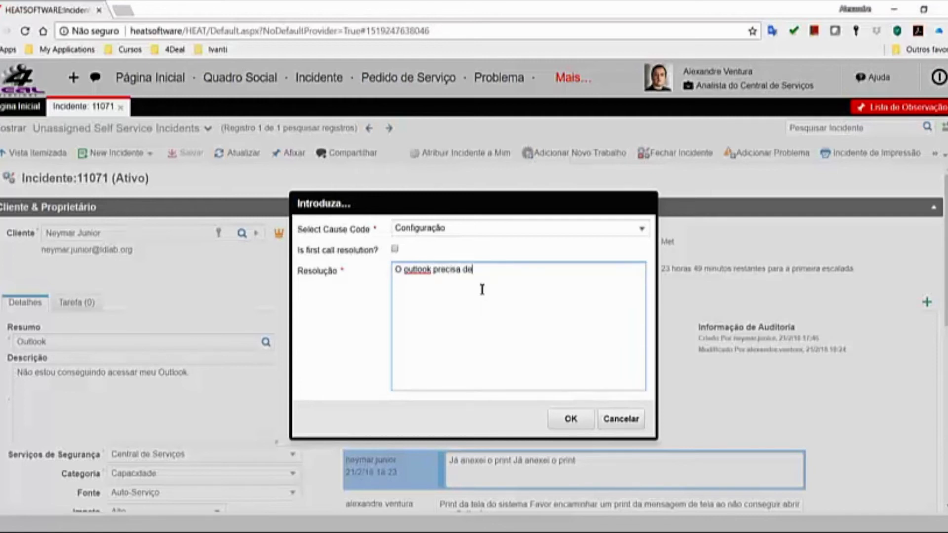
key(BackSpace)
text(tem)
key(BackSpace)
key(BackSpace)
text(er configurado a porta co)
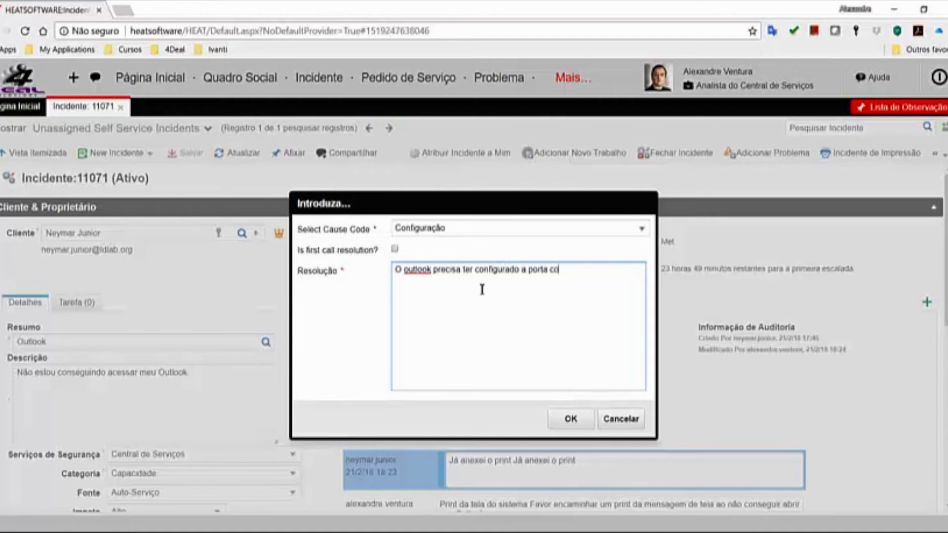
text(rreta para uma cor)
text(ex)
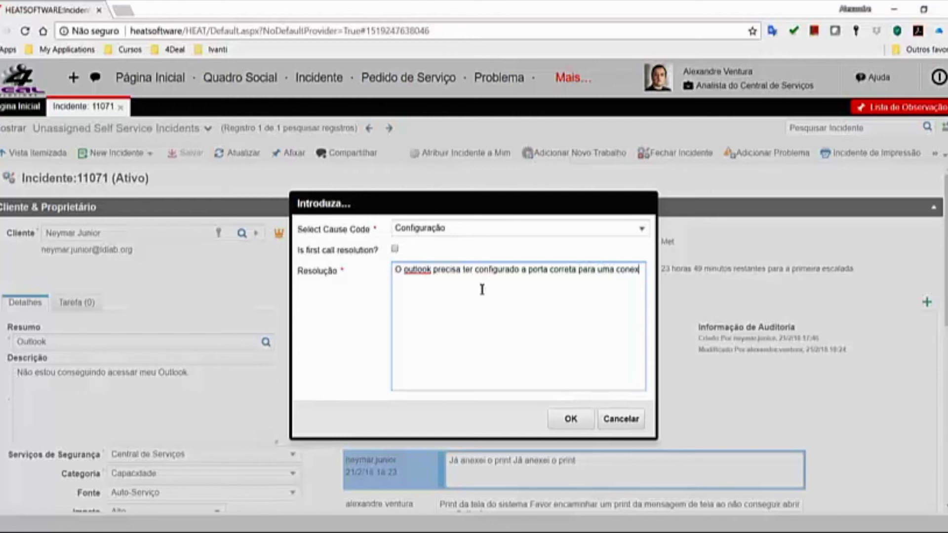
text(ão POP)
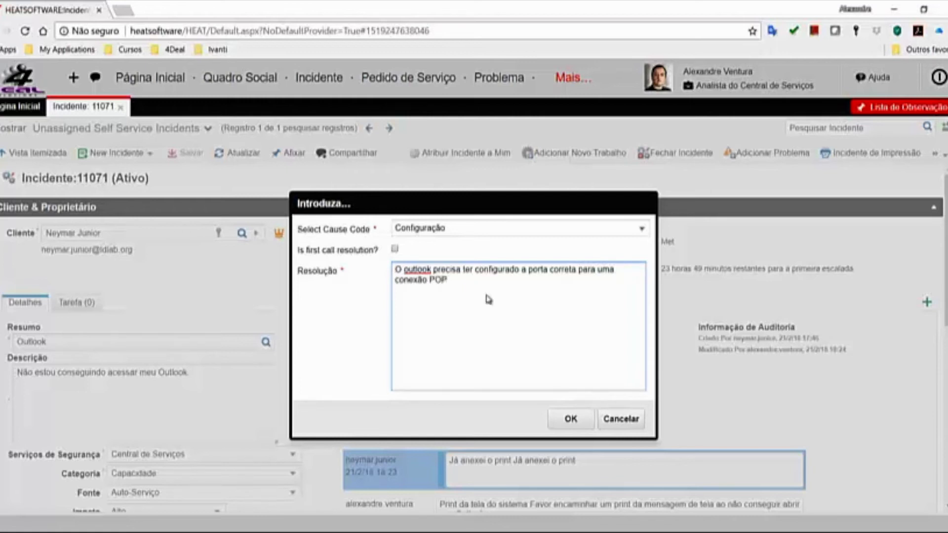
Confirm the incident's closure and return to the incident list, saving the changes.
click(582, 428)
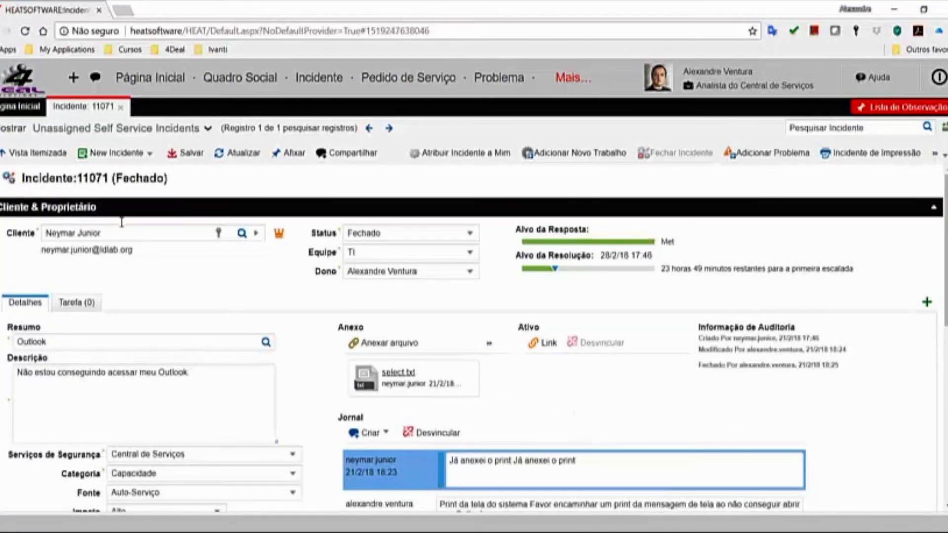
click(35, 153)
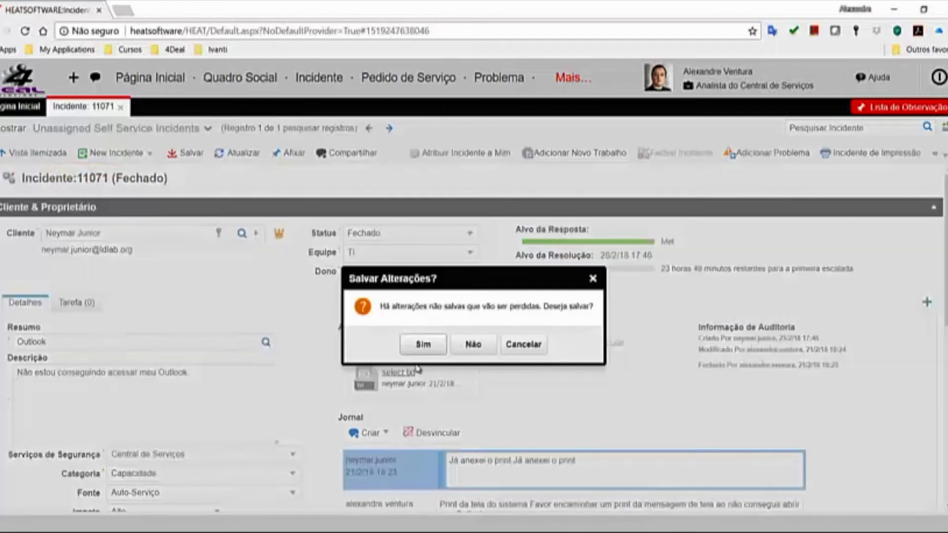
click(424, 346)
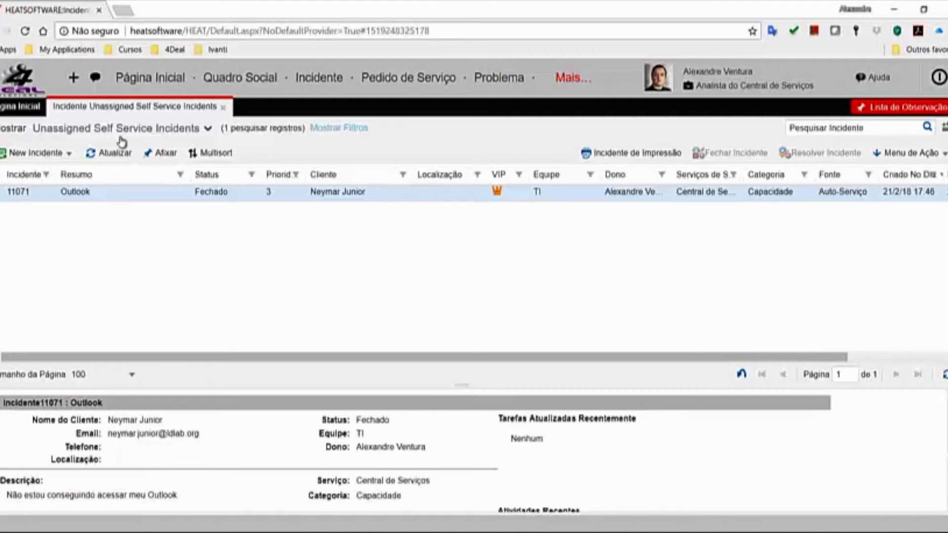
Comment "Sr. para este acesso será necessario solicitar uma alteração em sua conta do dominio." on the Quadro Social post about the wireless network.
click(95, 80)
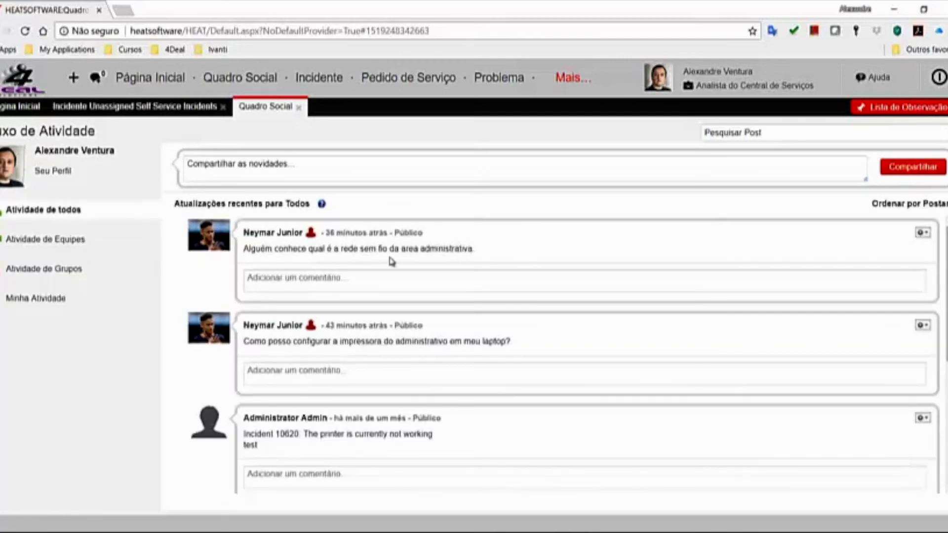
click(370, 274)
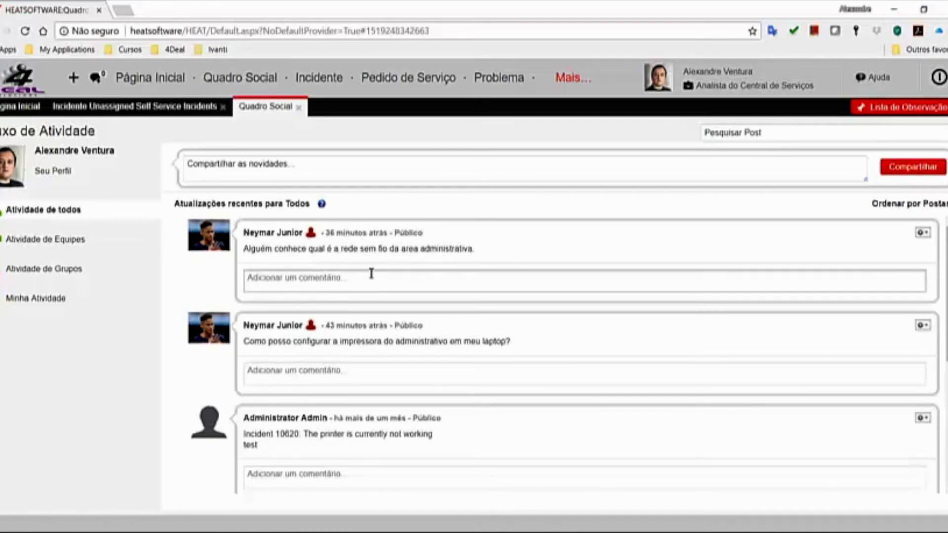
click(341, 281)
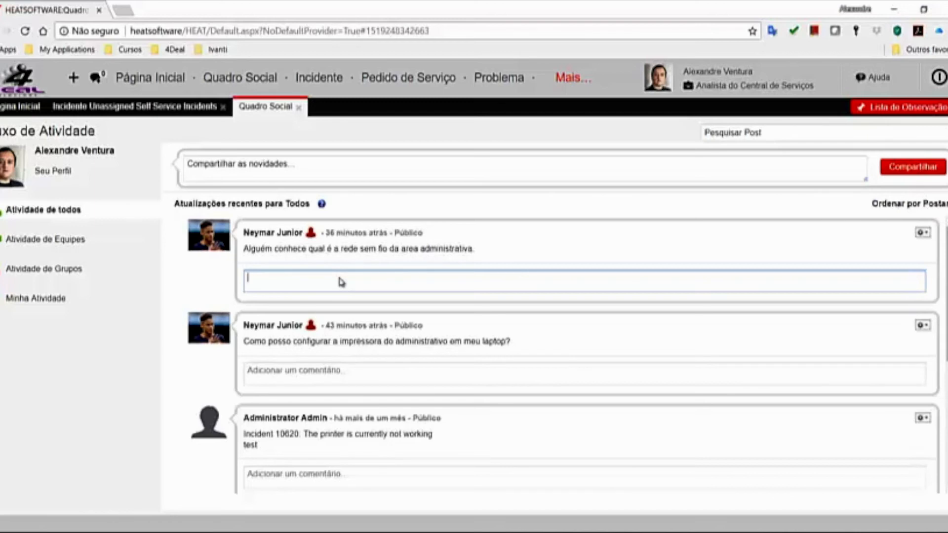
text(Si)
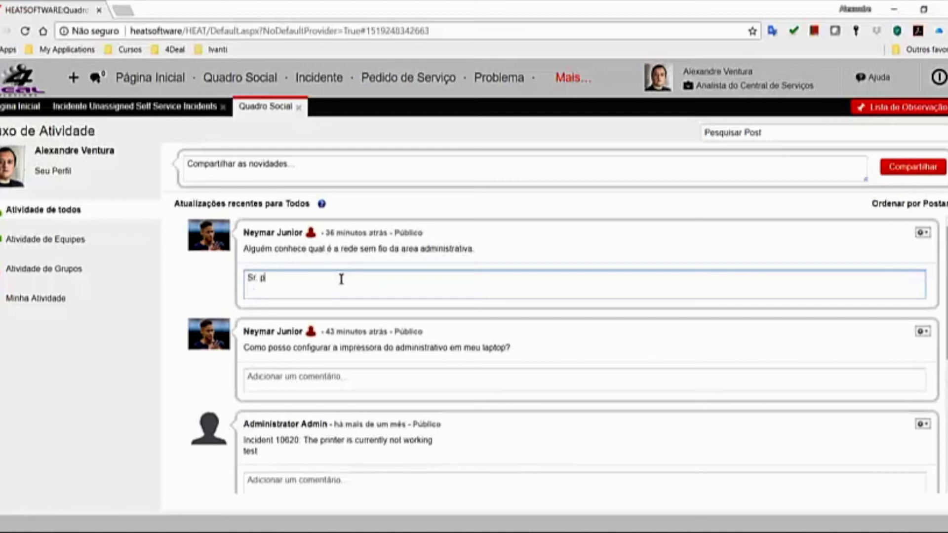
text(cess)
text(o é ne)
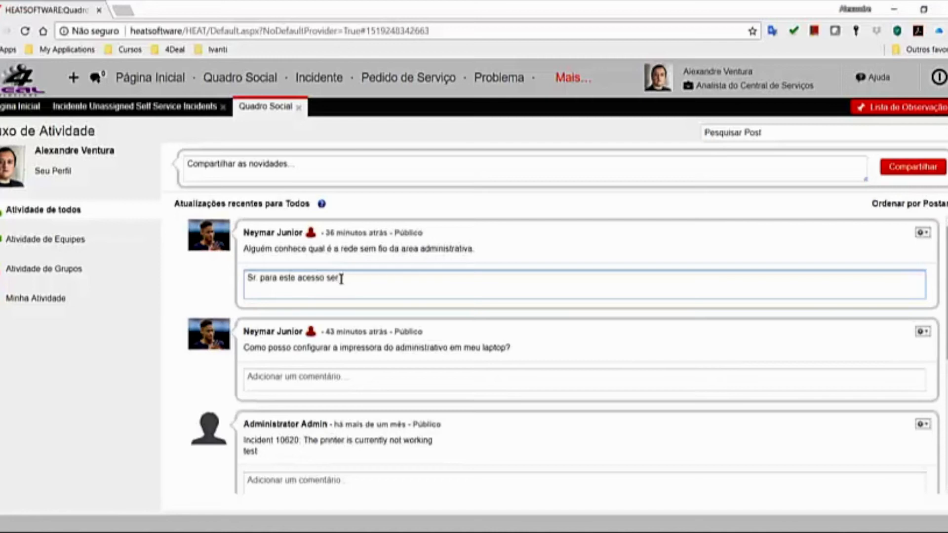
text(cessario sol)
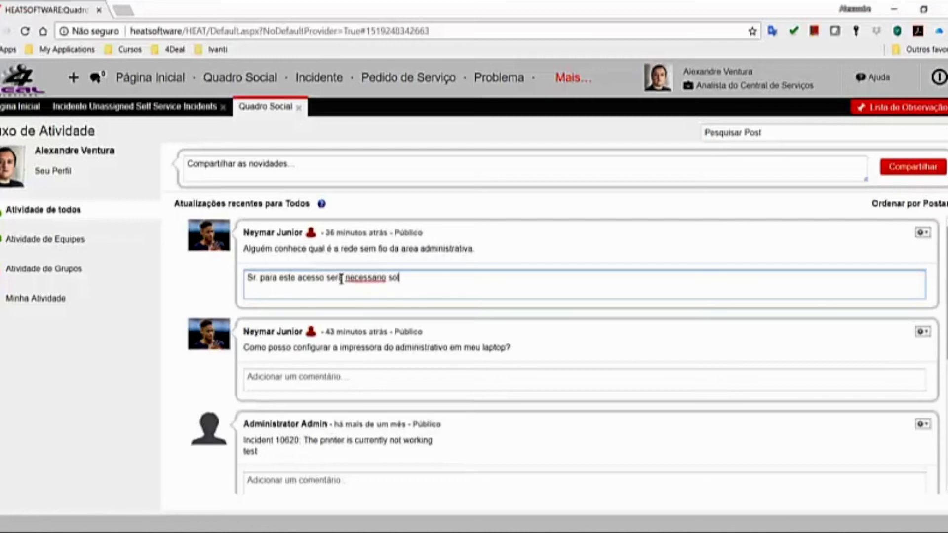
text(icitar uma alteração em sua conta)
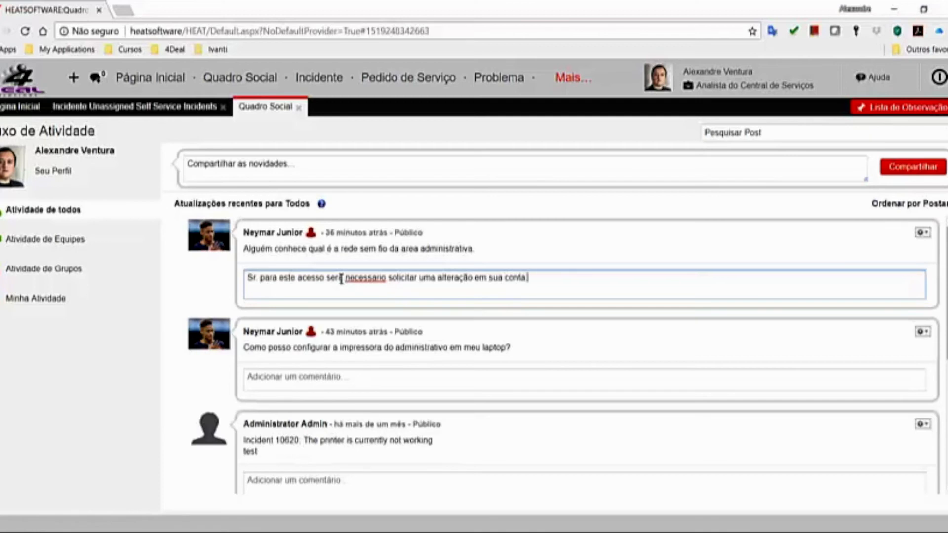
text( do dominio)
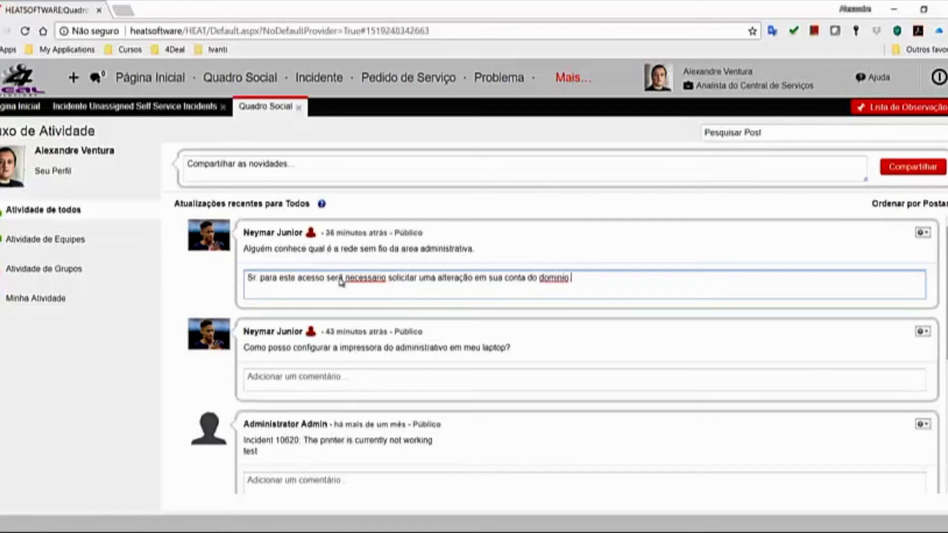
key(Return)
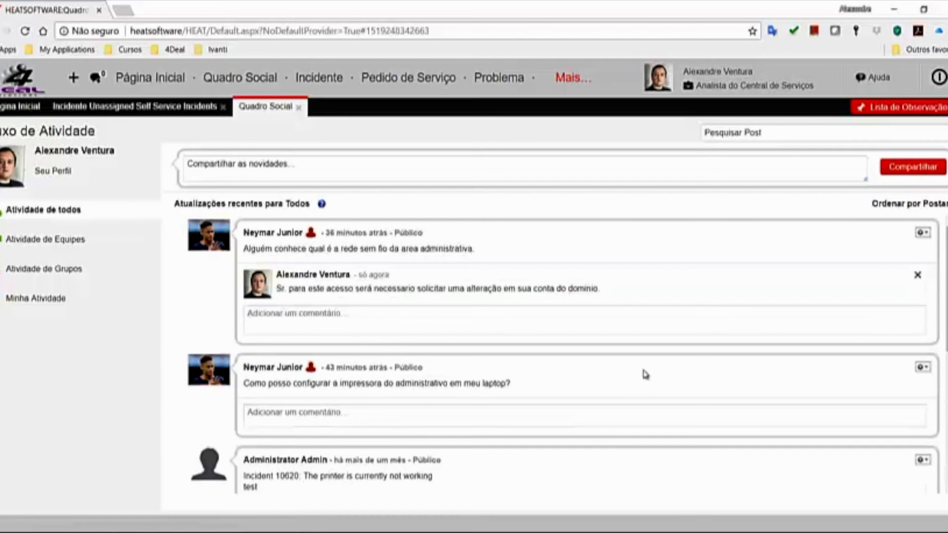
Create an incident from the wireless network post with the summary "Alterar a conta de dominio".
click(919, 235)
mouse_move(906, 246)
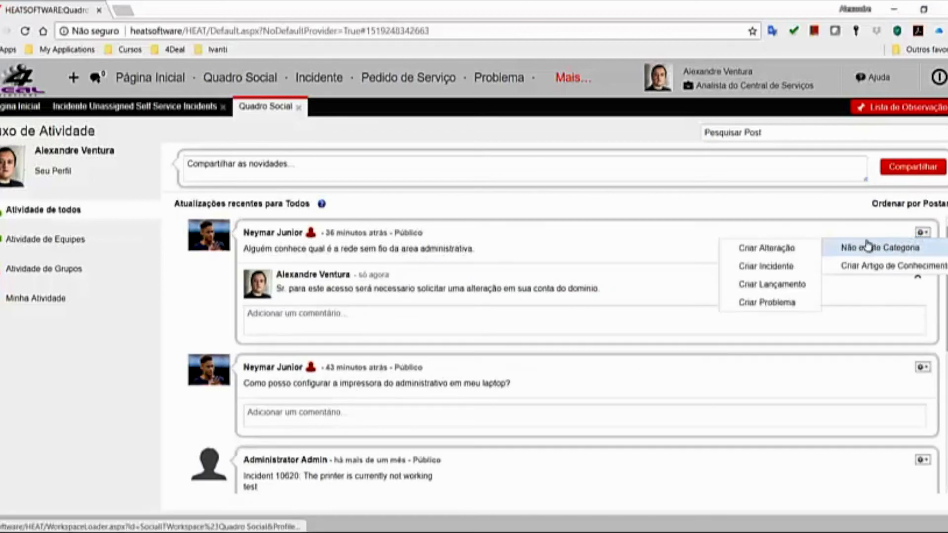
click(773, 270)
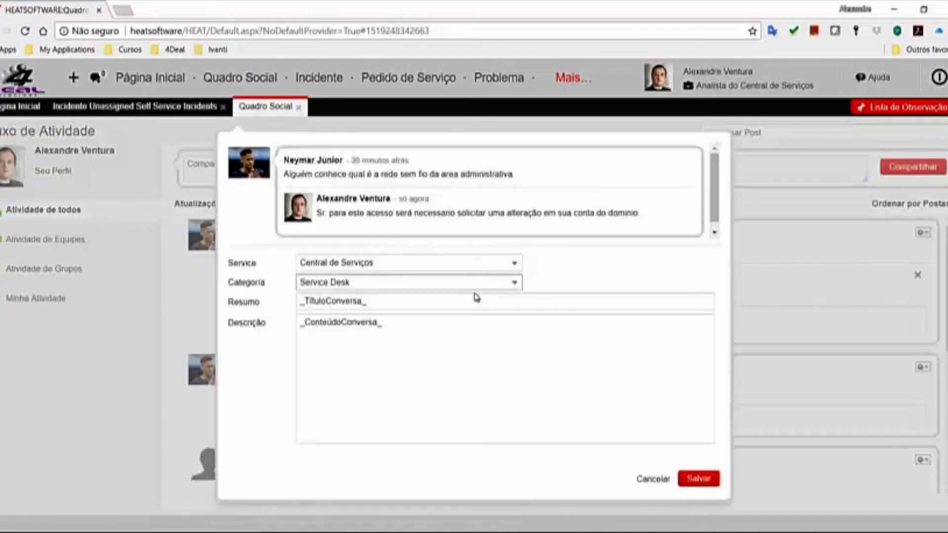
click(413, 299)
double_click(399, 300)
text(Alterar a conta de do)
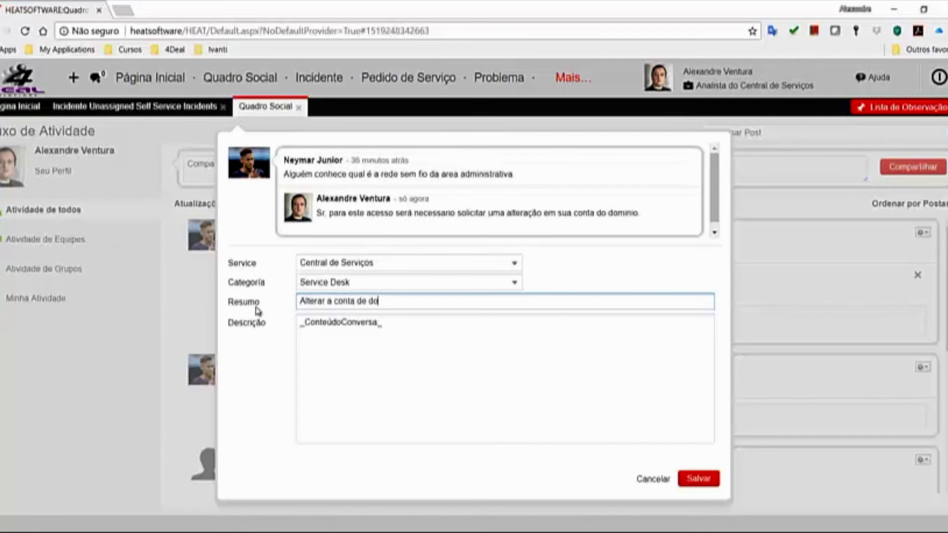
key(BackSpace)
key(BackSpace)
key(BackSpace)
text(o)
Replace the description with "Alterar a conta do usuário para que tenha acesso a rede sem fio da area administrativa" and save the incident.
key(Tab)
key(BackSpace)
key(BackSpace)
key(BackSpace)
key(BackSpace)
key(BackSpace)
key(BackSpace)
key(BackSpace)
key(BackSpace)
key(BackSpace)
key(BackSpace)
key(BackSpace)
key(BackSpace)
key(BackSpace)
key(BackSpace)
key(BackSpace)
key(BackSpace)
key(BackSpace)
key(BackSpace)
text(Alt)
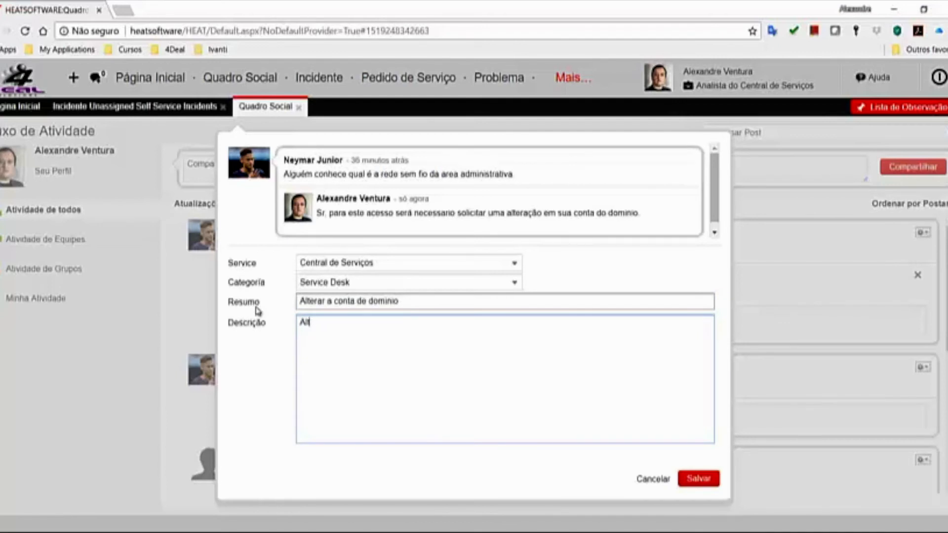
text(erar a conta do usuário a)
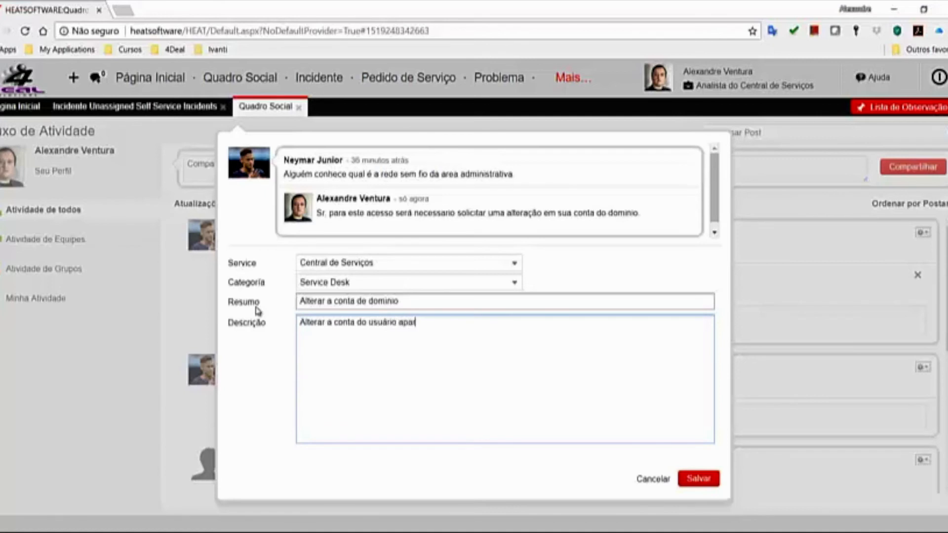
key(BackSpace)
text(para que tenha acesso a rede sem fio da)
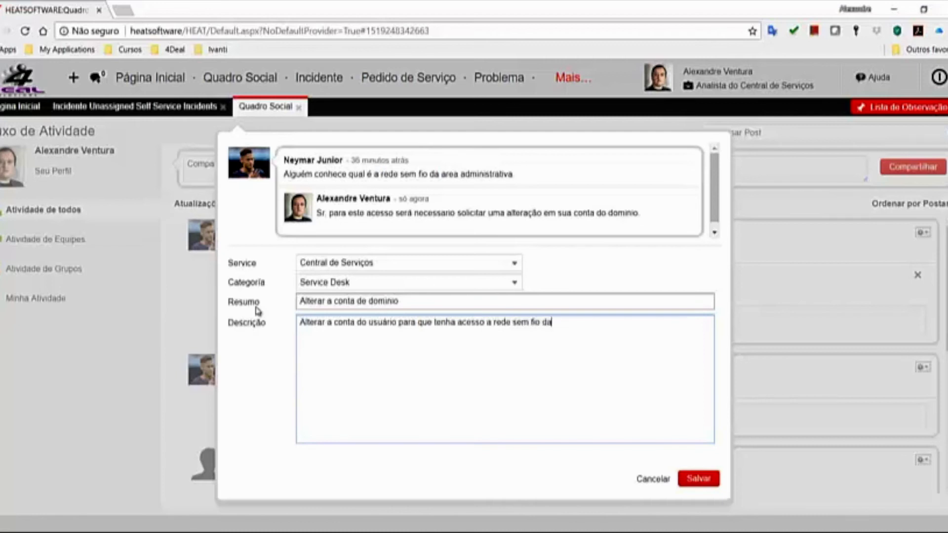
text( area administrativa.)
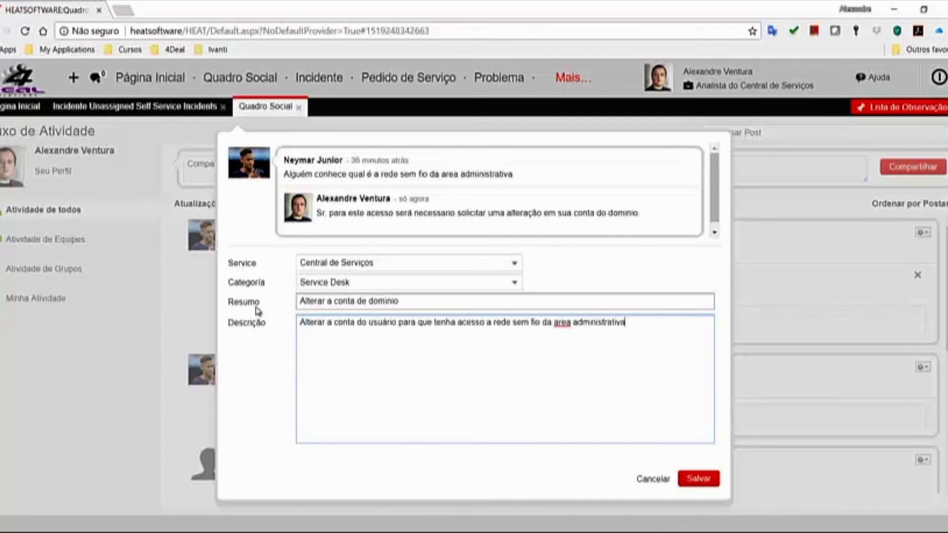
click(699, 479)
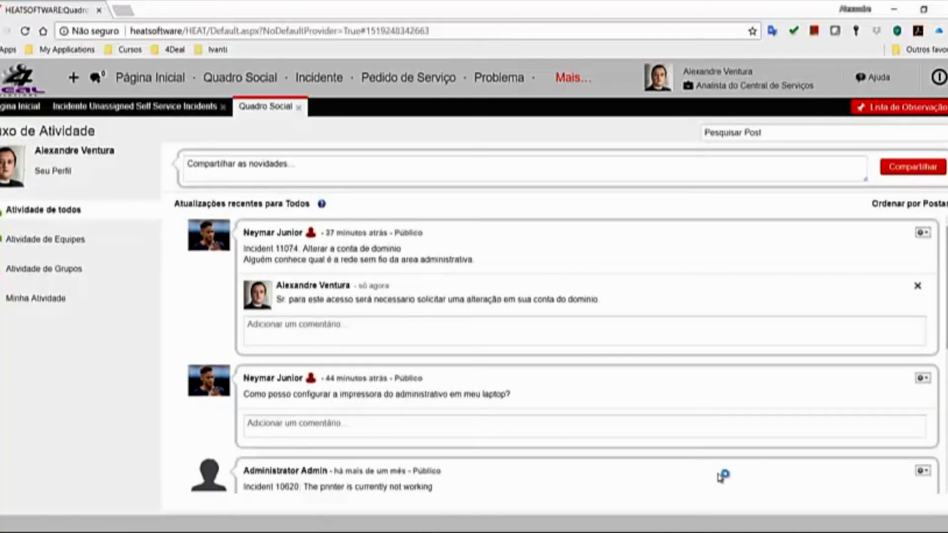
Refresh the analyst's home dashboard and check its active and unassigned self-service incident lists.
click(21, 109)
click(650, 252)
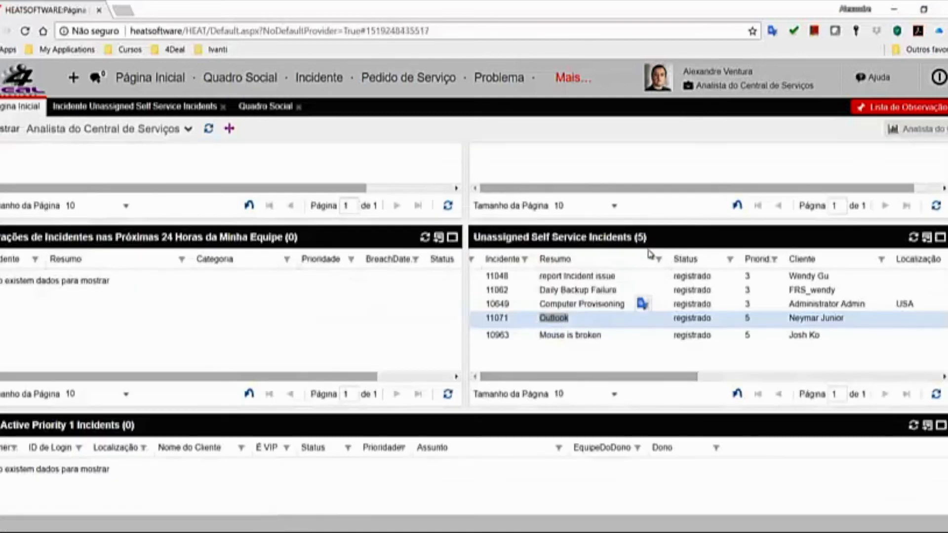
click(208, 128)
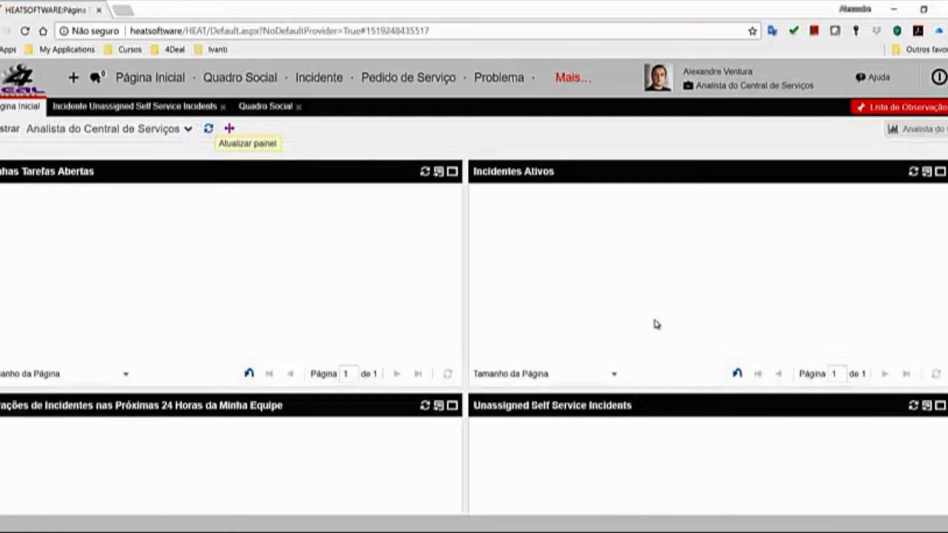
scroll(683, 429, down, 3)
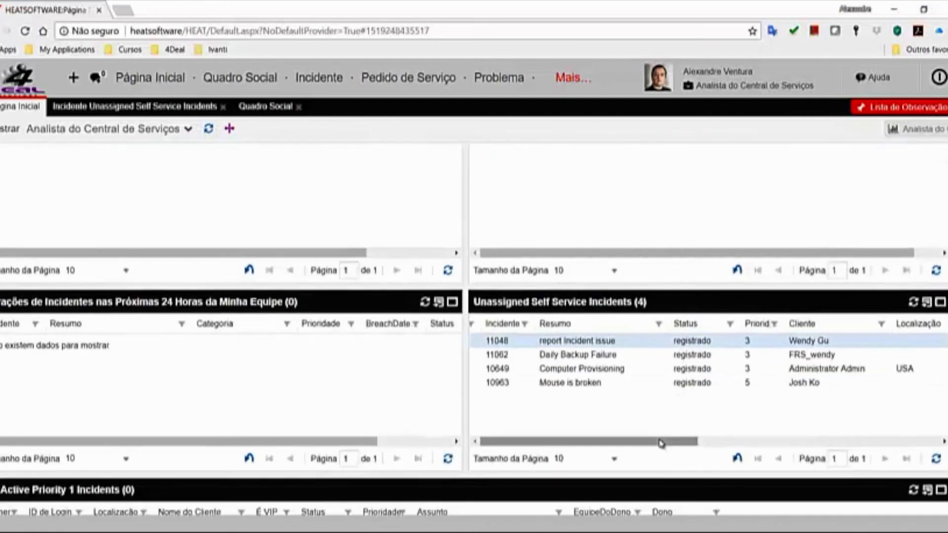
scroll(229, 409, down, 2)
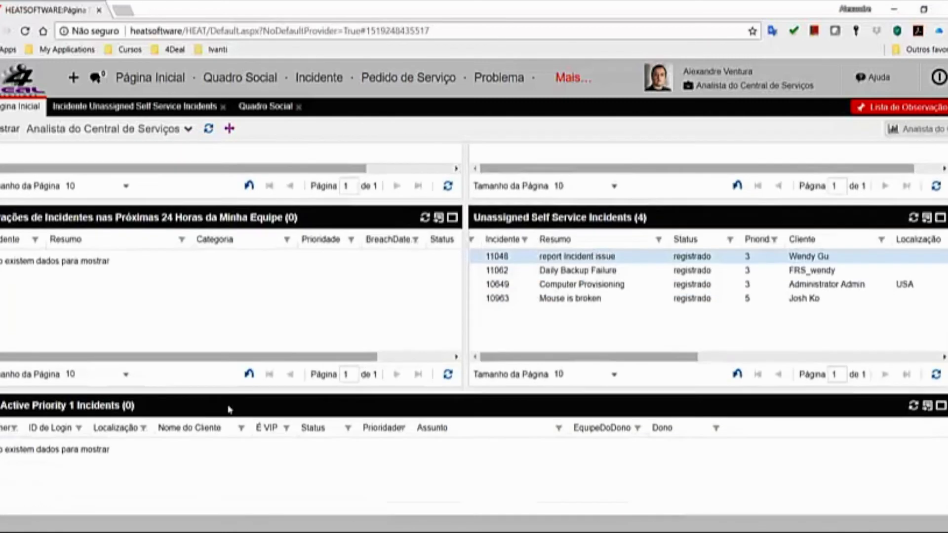
scroll(242, 405, up, 5)
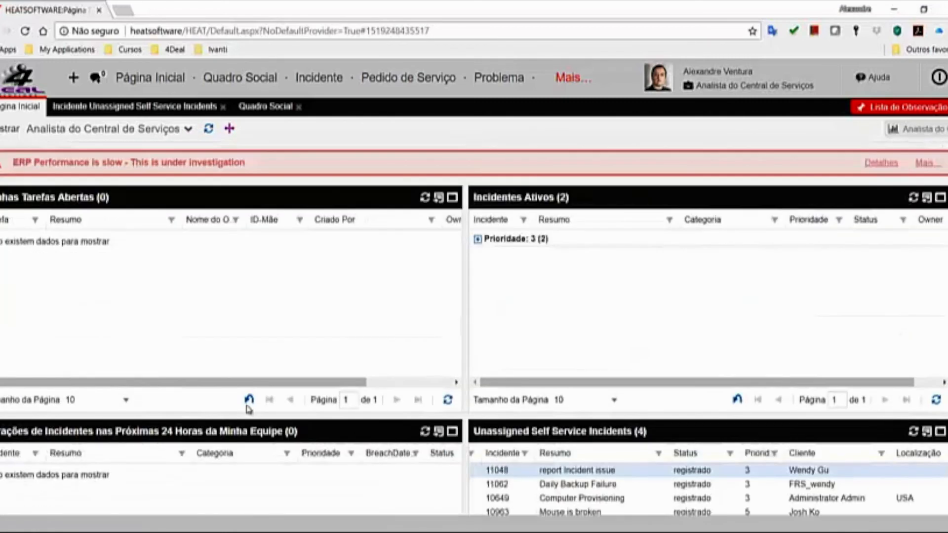
Expand the priority 3 group of the active incidents and open the incident "Alterar a conta de dominio".
click(486, 244)
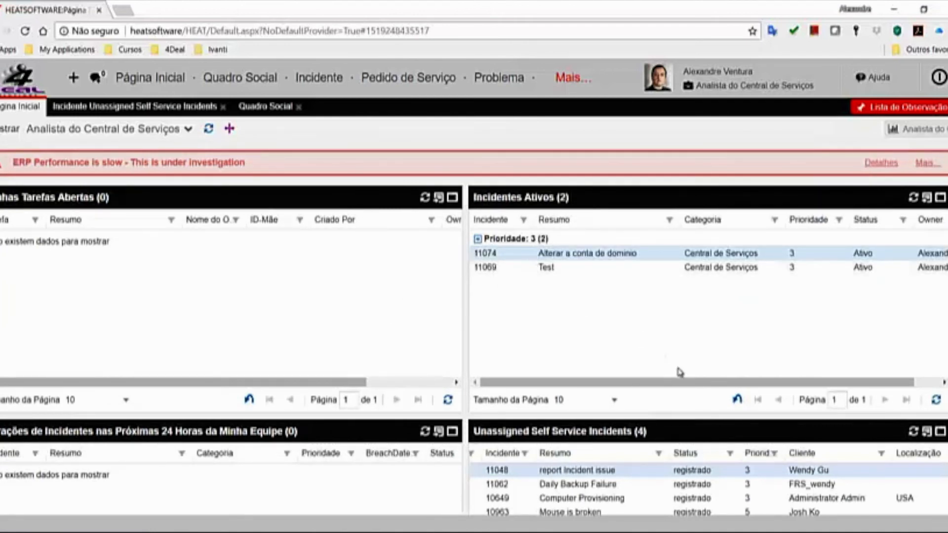
drag(691, 382, 716, 383)
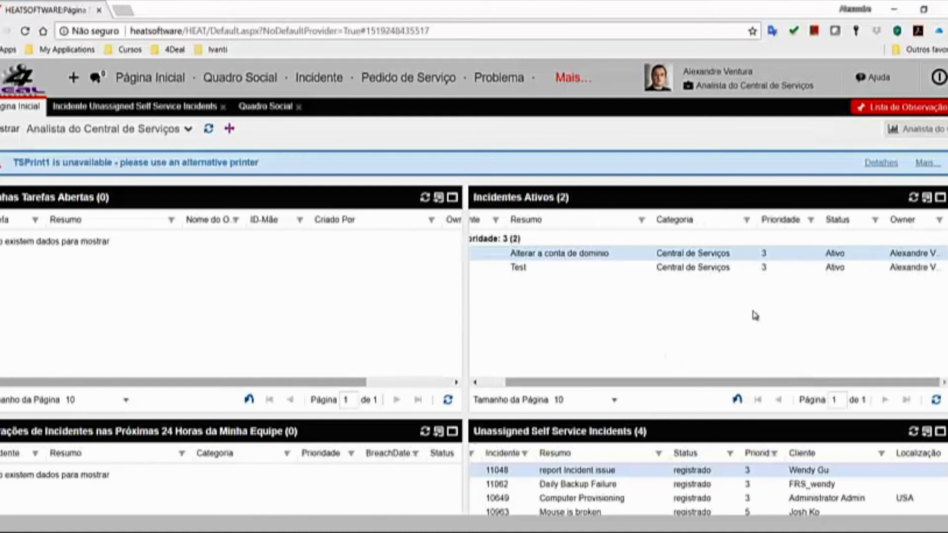
drag(655, 382, 580, 384)
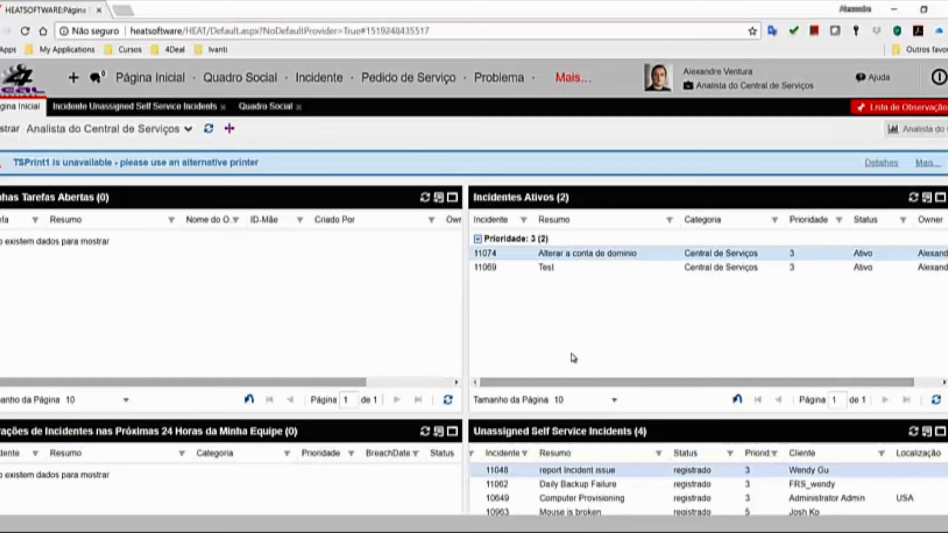
double_click(577, 255)
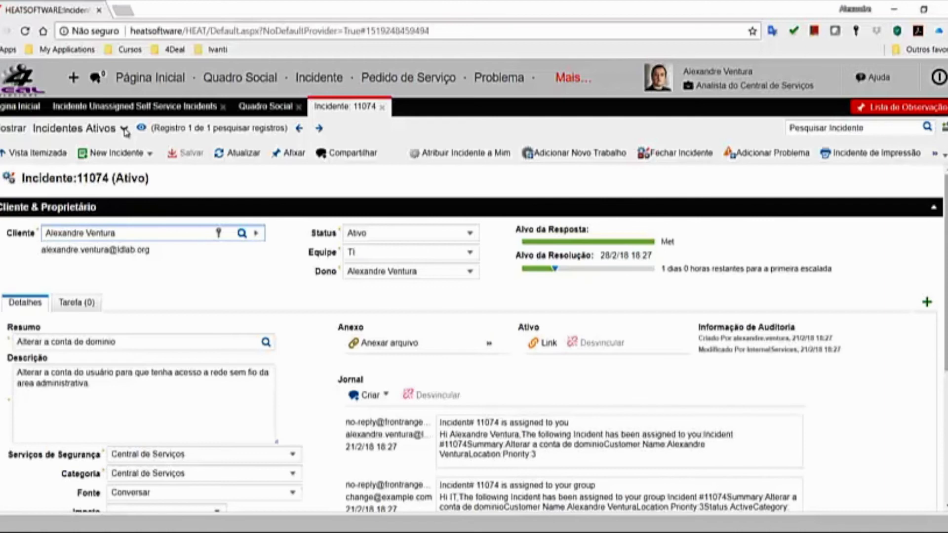
Return to the active incidents list and examine the close and resolve forms for the incident without submitting either.
click(55, 157)
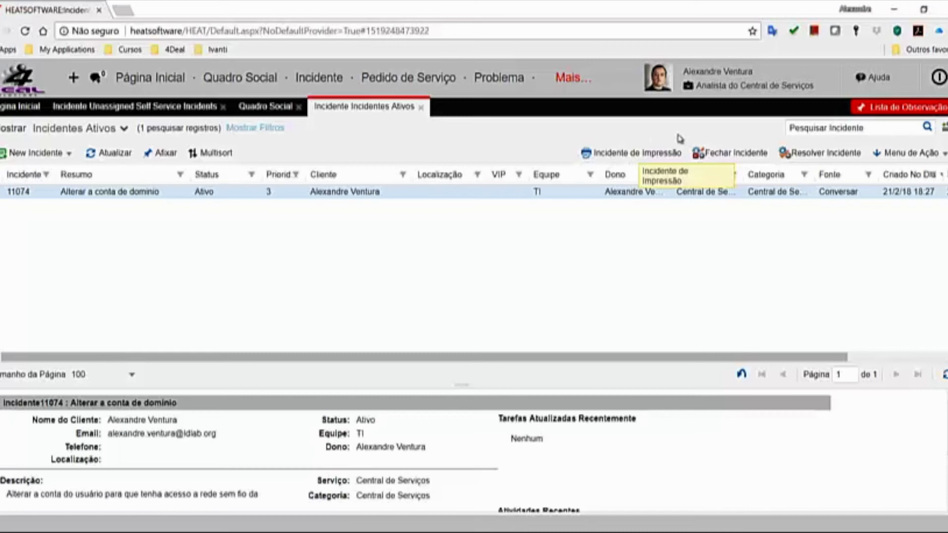
click(729, 157)
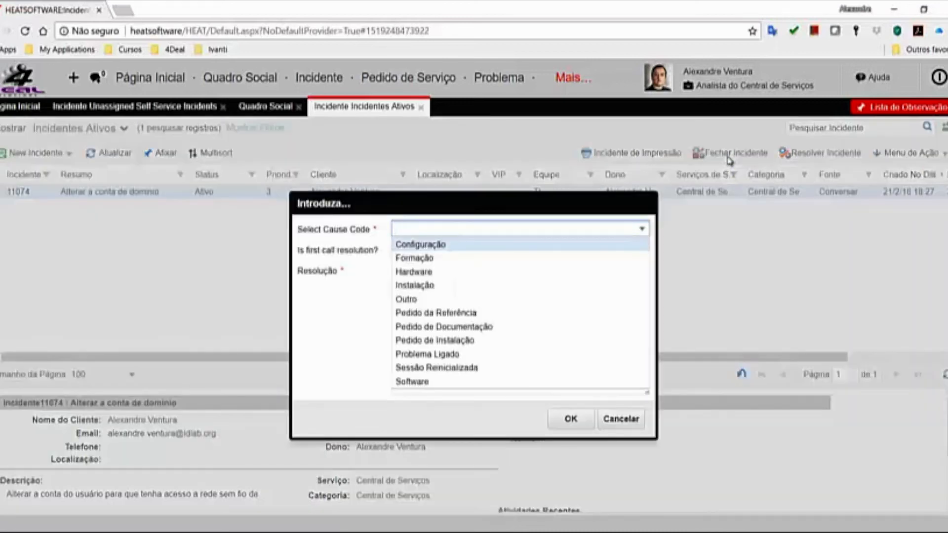
click(620, 419)
click(838, 156)
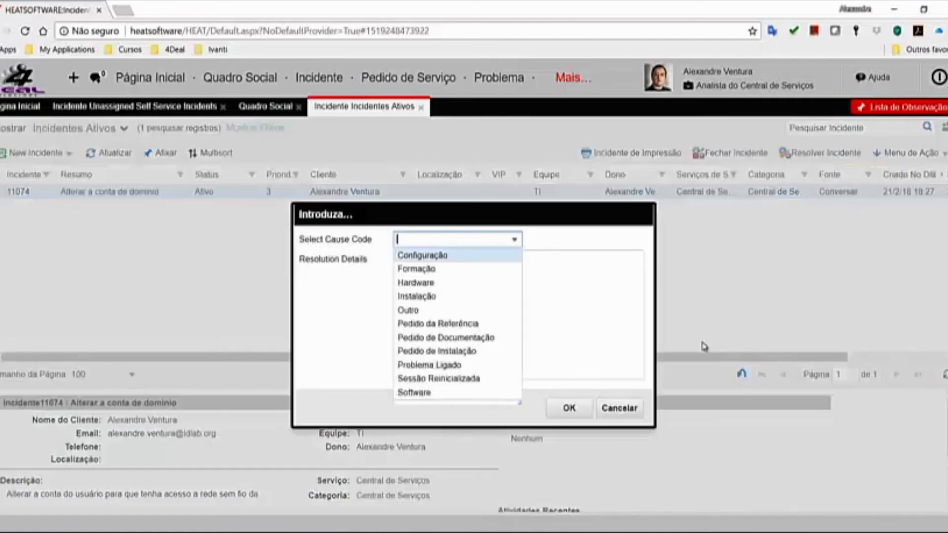
click(610, 411)
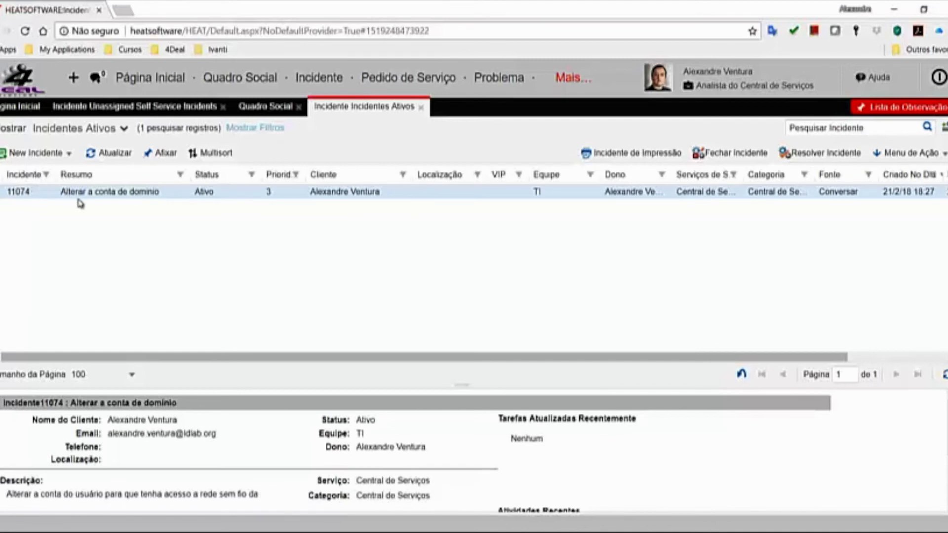
Look through the favourite incident searches and start a new saved search.
click(119, 133)
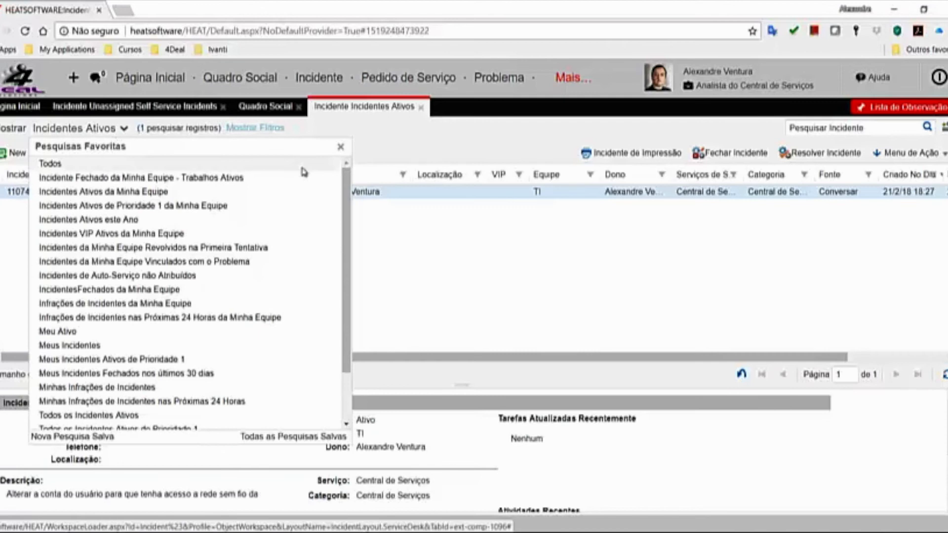
scroll(348, 298, down, 3)
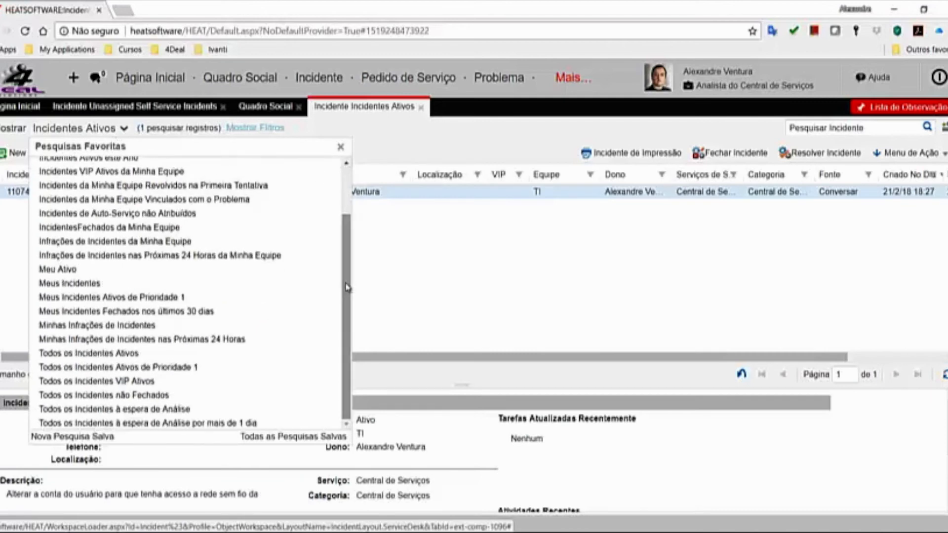
scroll(345, 216, up, 3)
scroll(344, 216, down, 3)
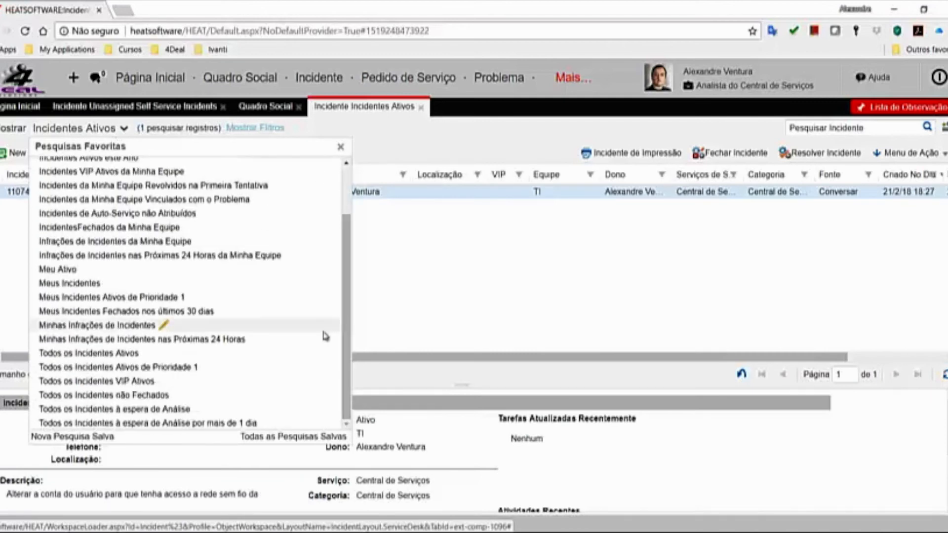
click(71, 437)
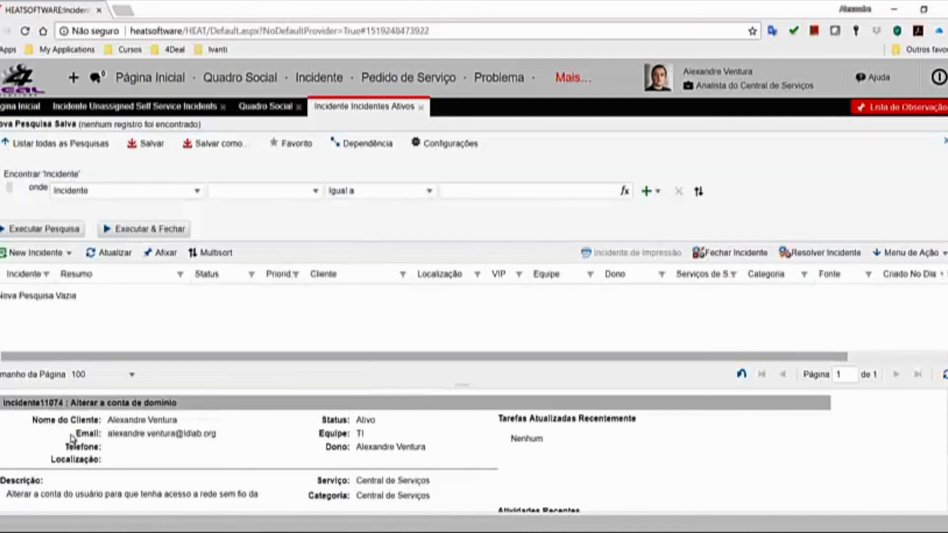
Set the field of the new search's incident condition to CreatedBy (CriadoPor).
click(315, 190)
scroll(366, 328, down, 3)
scroll(365, 329, down, 3)
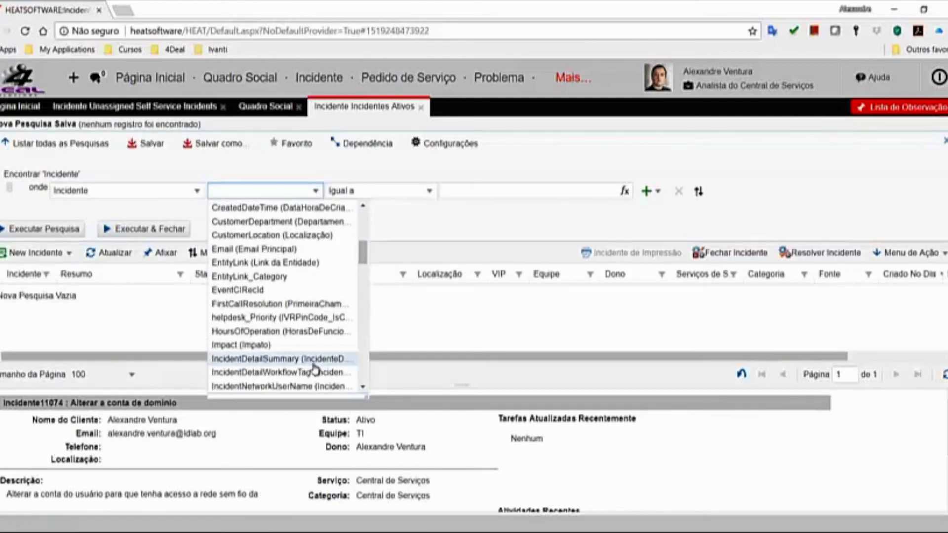
scroll(256, 357, up, 1)
scroll(256, 358, down, 1)
scroll(257, 358, up, 1)
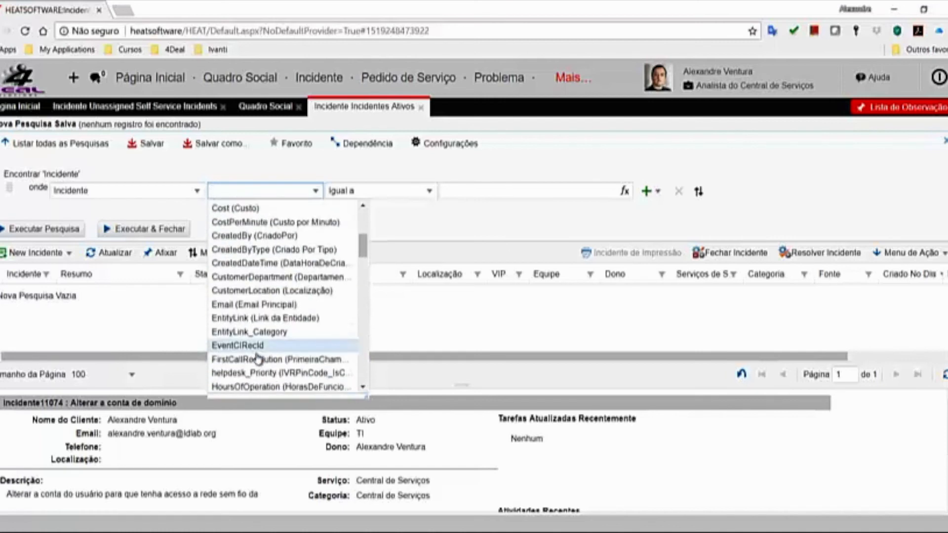
scroll(257, 358, down, 4)
scroll(257, 357, down, 1)
scroll(256, 358, up, 6)
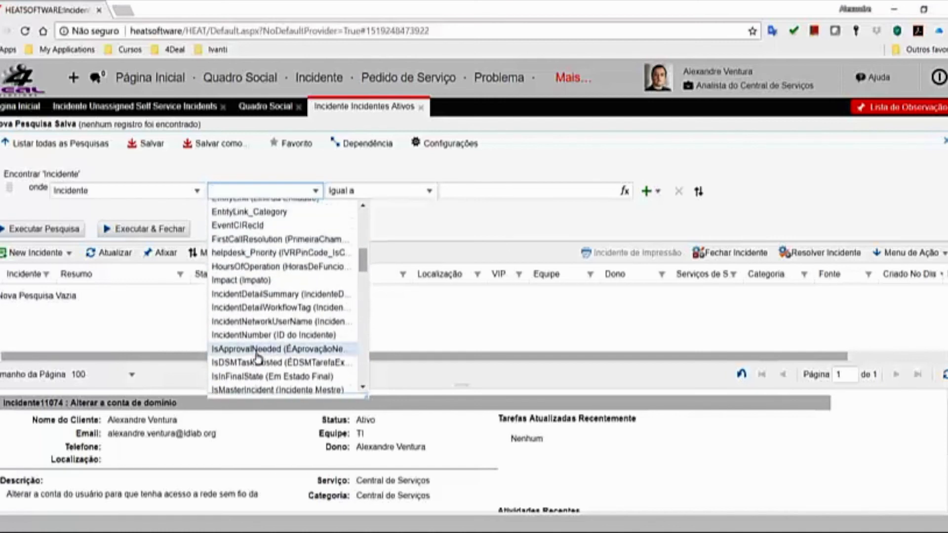
scroll(256, 356, up, 2)
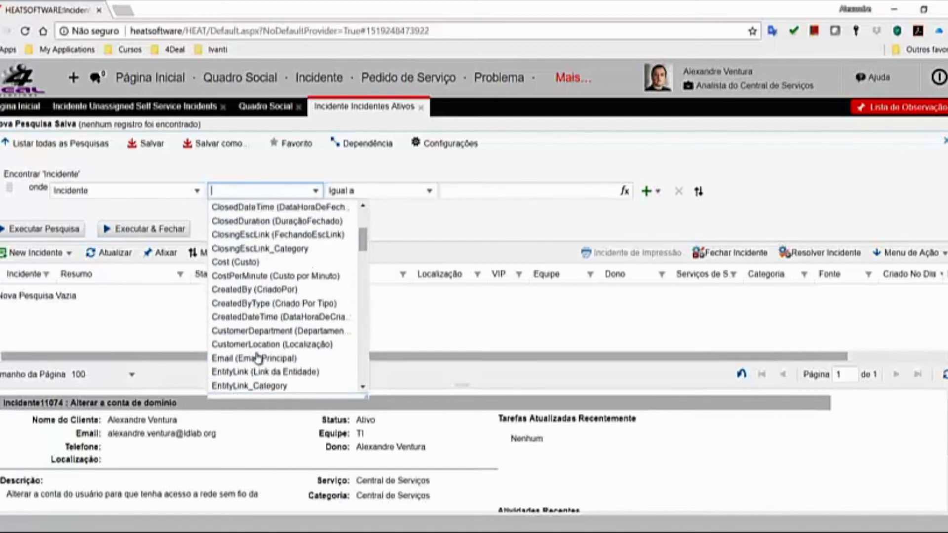
click(284, 310)
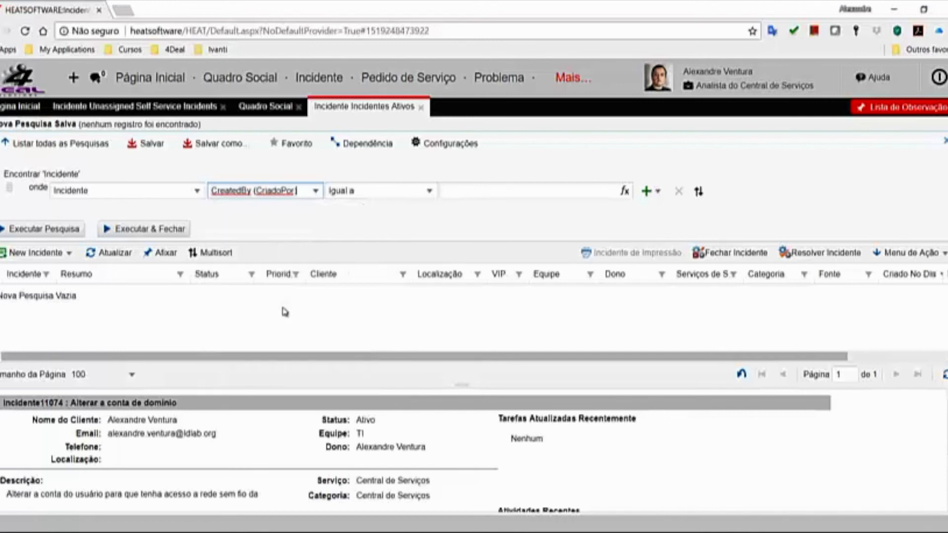
Enter the customer's full name as the condition's value and run the search.
click(489, 191)
text(Neymar)
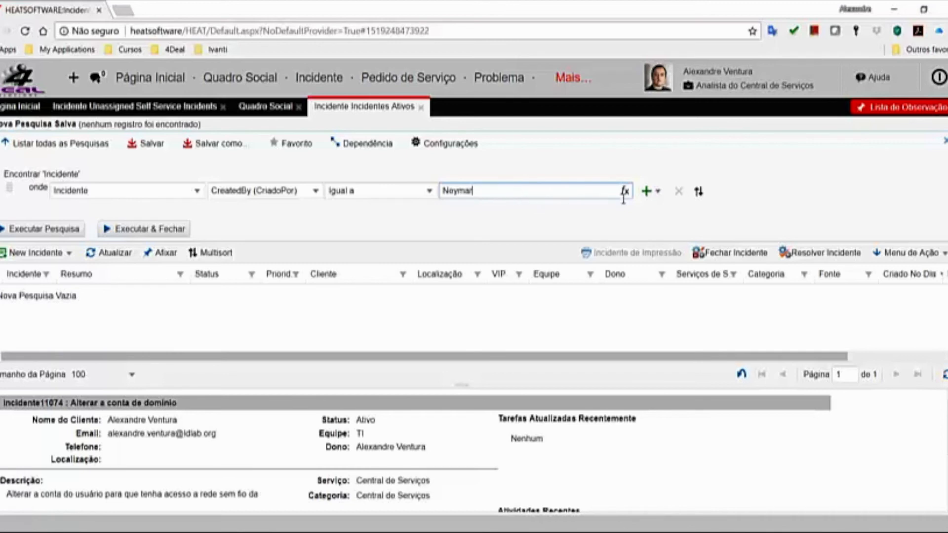
text( Junior)
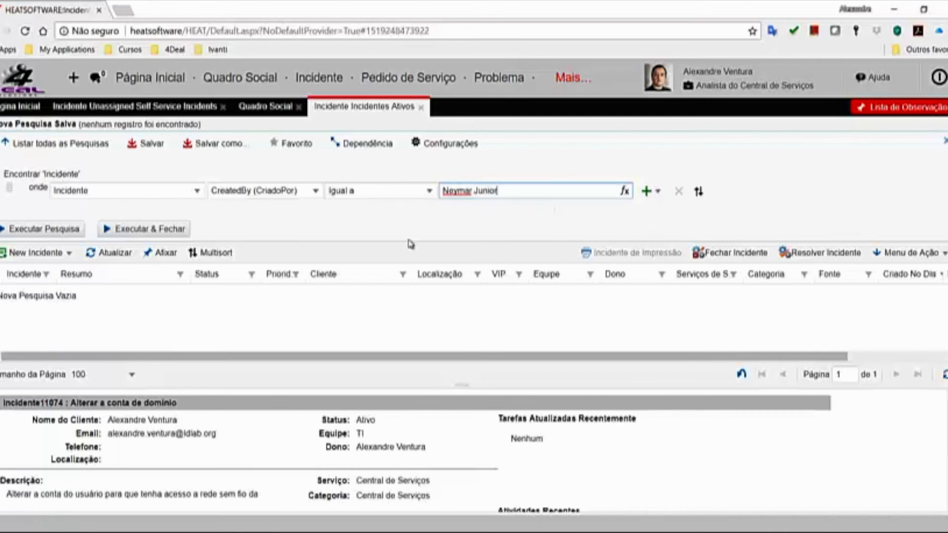
click(35, 229)
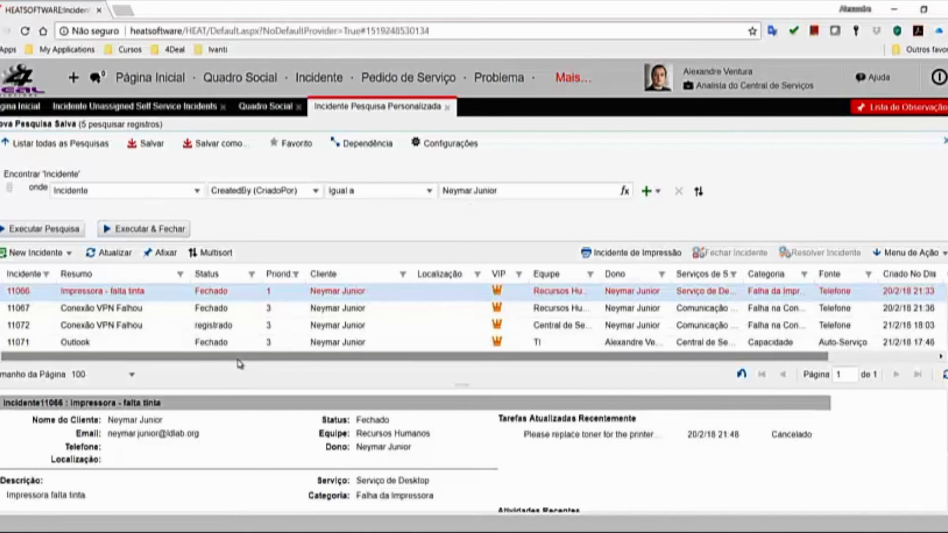
Save the search among the favourites, naming it "Incidentes Sr." followed by the customer's first name.
click(213, 144)
click(452, 294)
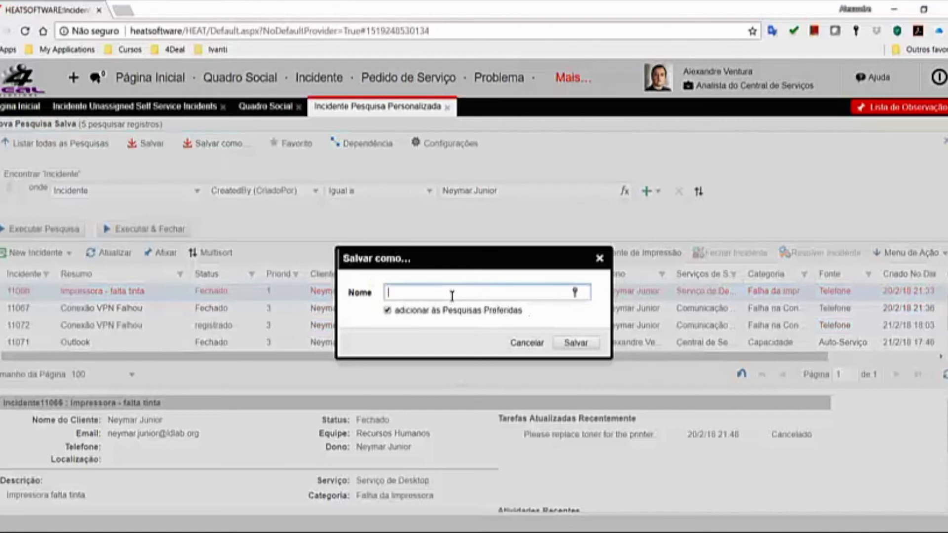
text(Incidentes Sr)
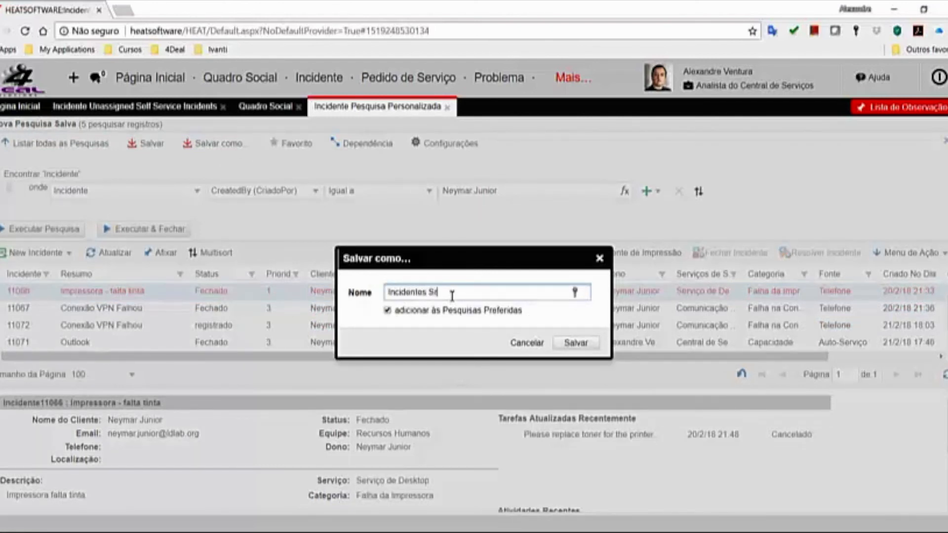
text(. Neymar)
click(575, 346)
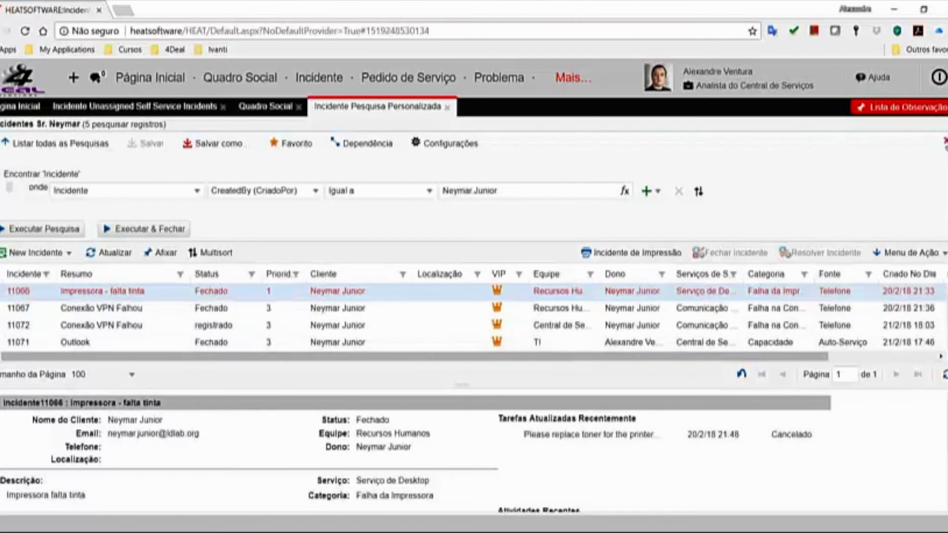
Close the search editor and show the incidents with the newly saved favourite search.
click(943, 142)
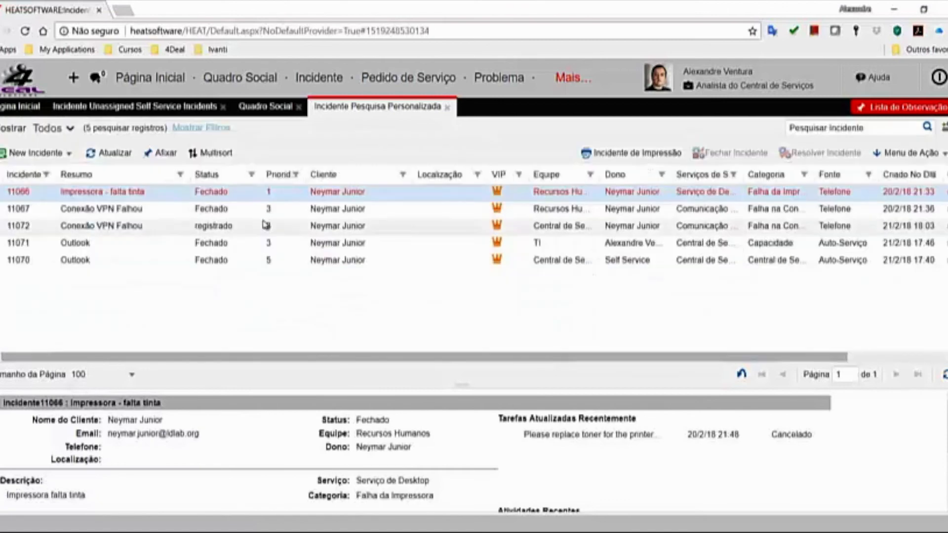
click(70, 132)
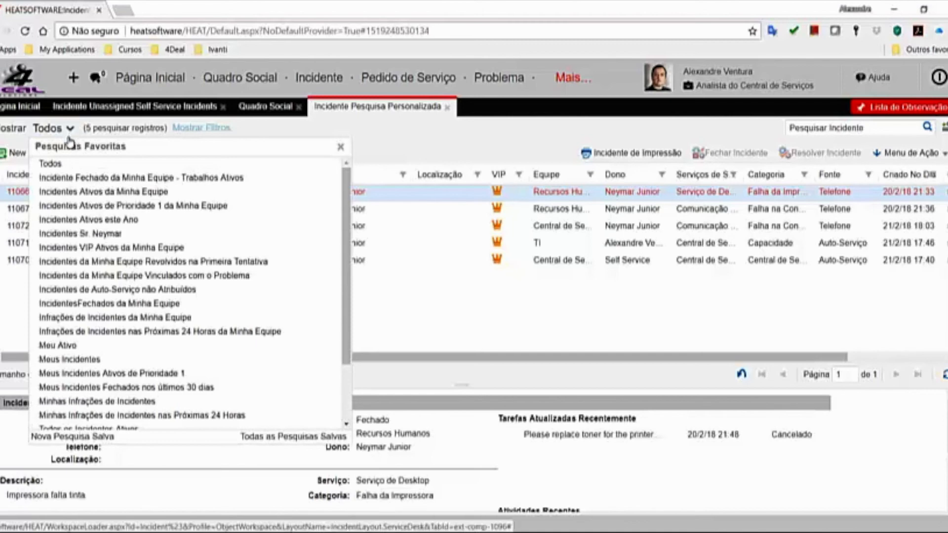
click(106, 233)
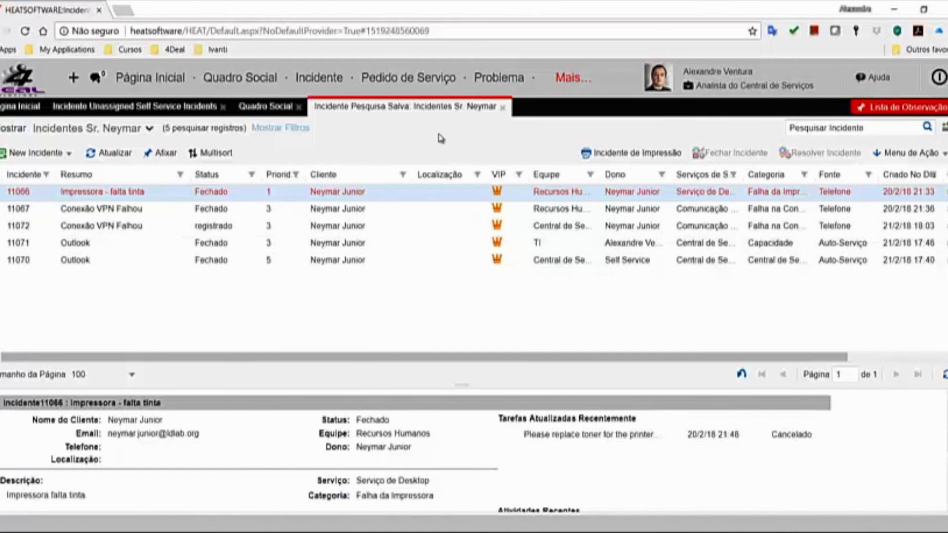
Create a new service request and assign it to the customer used in the saved search.
click(410, 87)
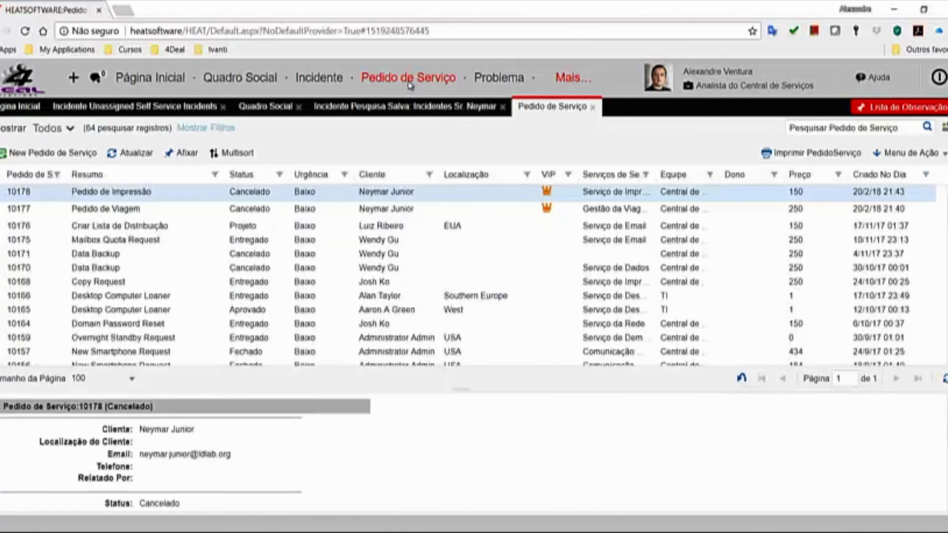
click(20, 151)
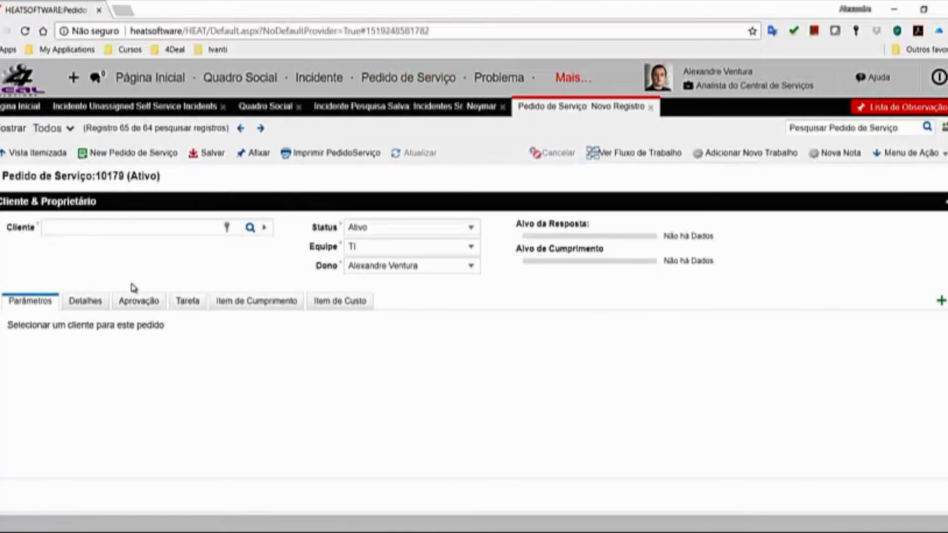
click(149, 232)
text(nay)
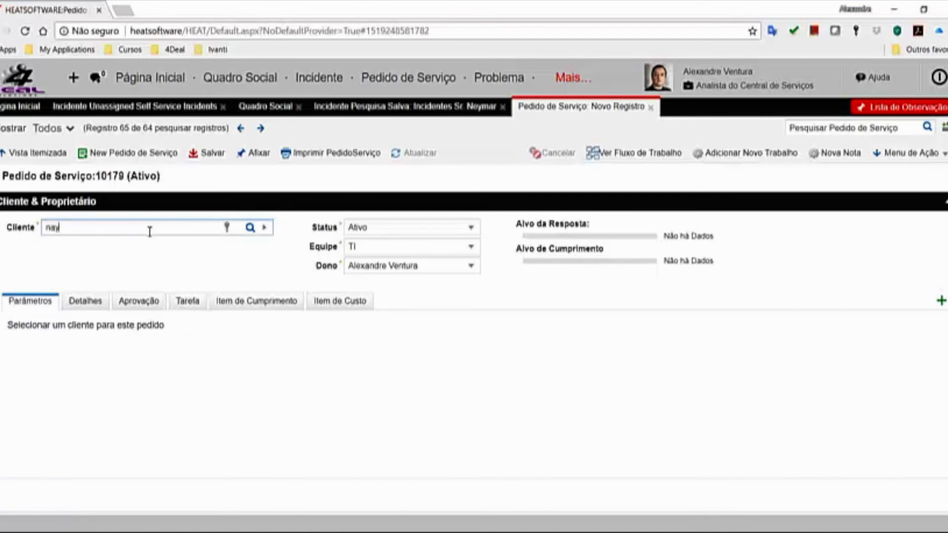
key(BackSpace)
key(BackSpace)
text(e)
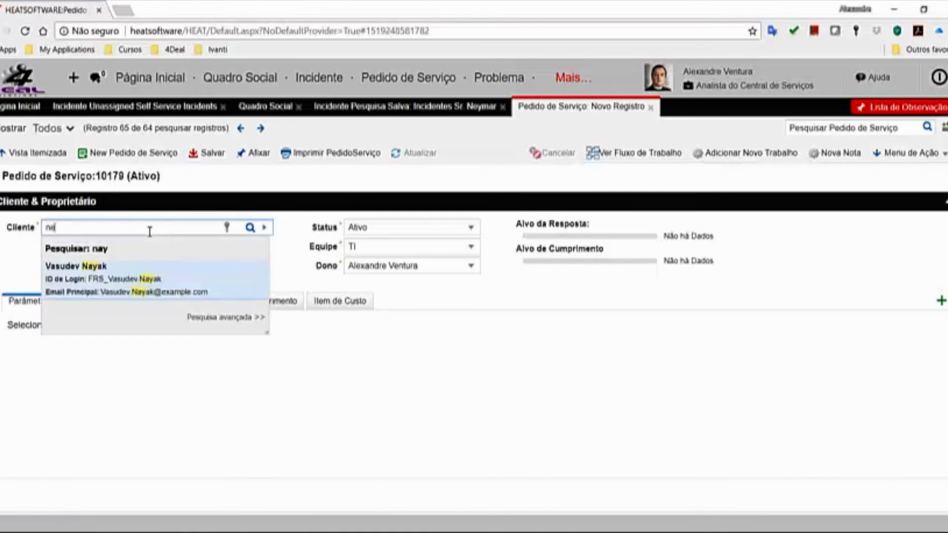
text(y)
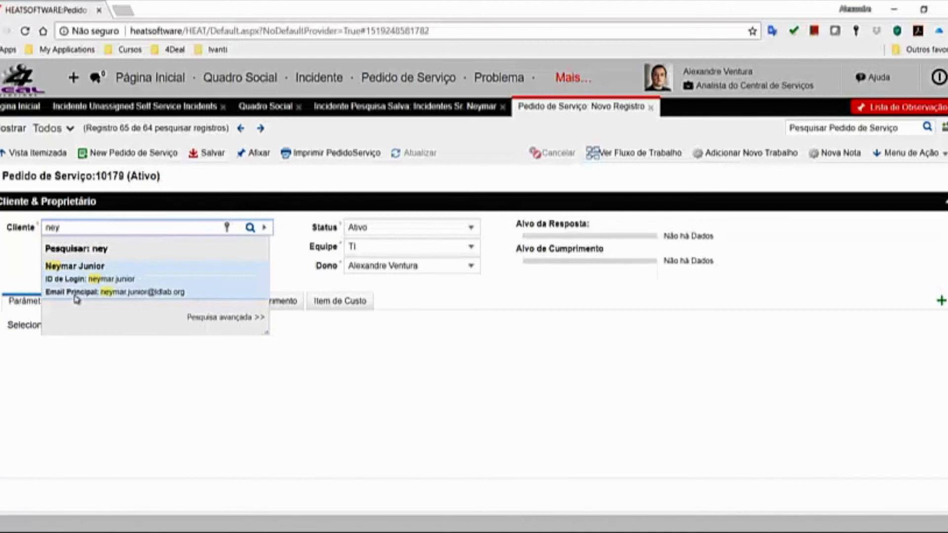
click(76, 296)
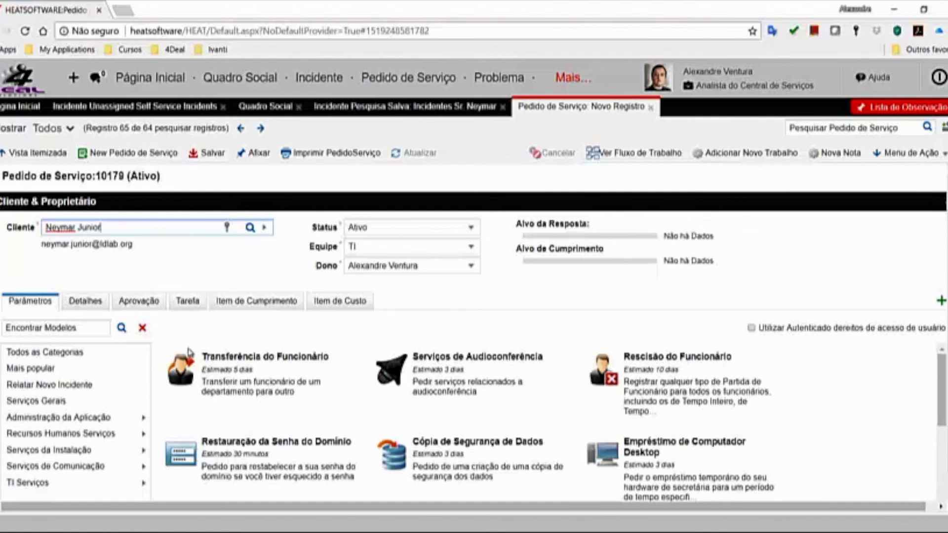
Choose the "Rescisão do Funcionário" template for the service request and look over its parameter form.
click(650, 375)
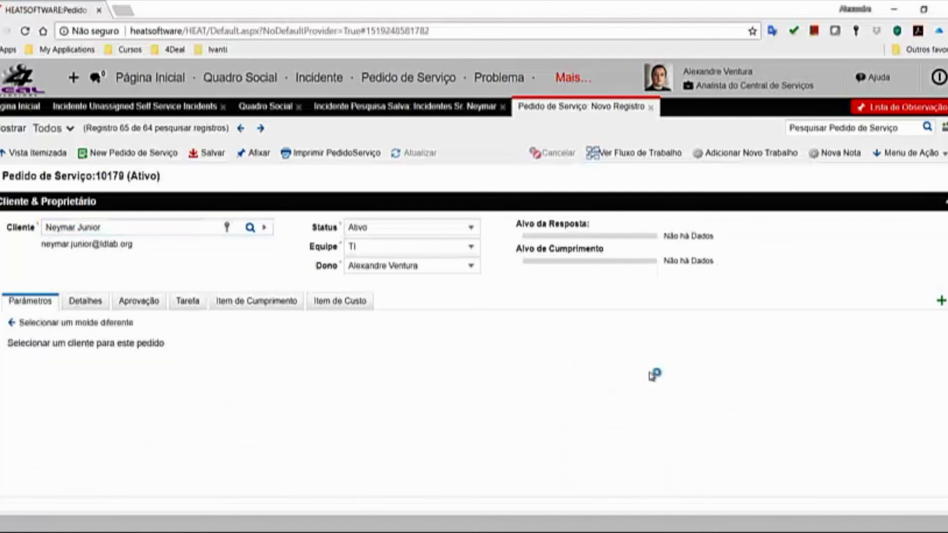
scroll(611, 390, down, 5)
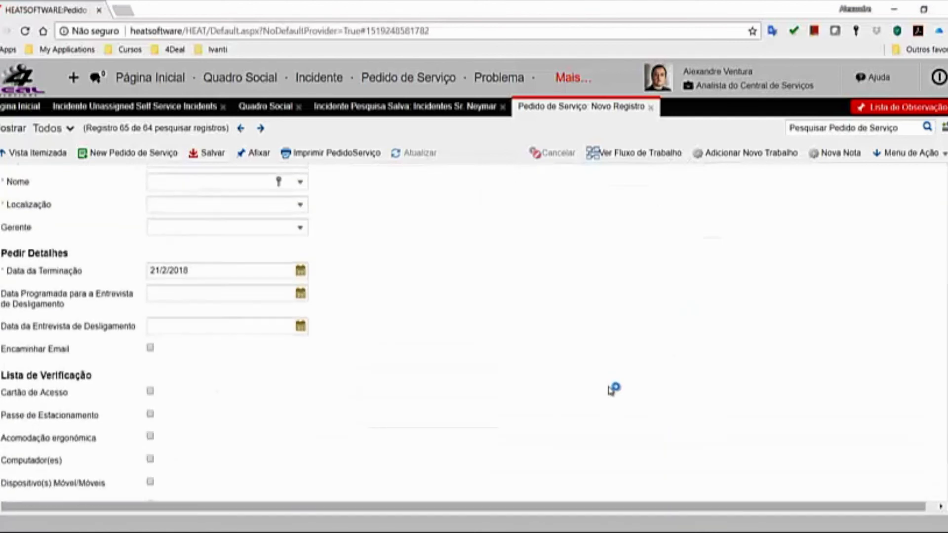
scroll(610, 390, up, 5)
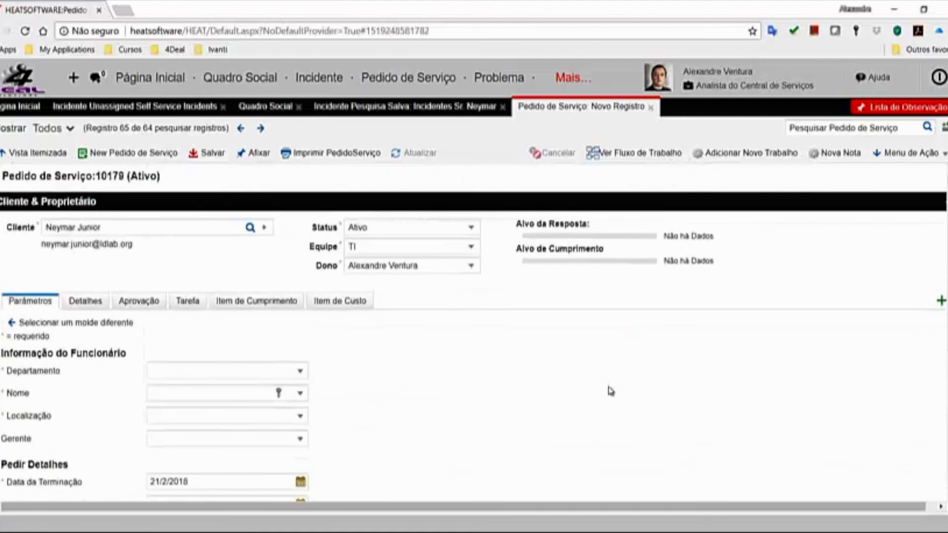
Close the new service request record and discard its unsaved changes.
click(651, 107)
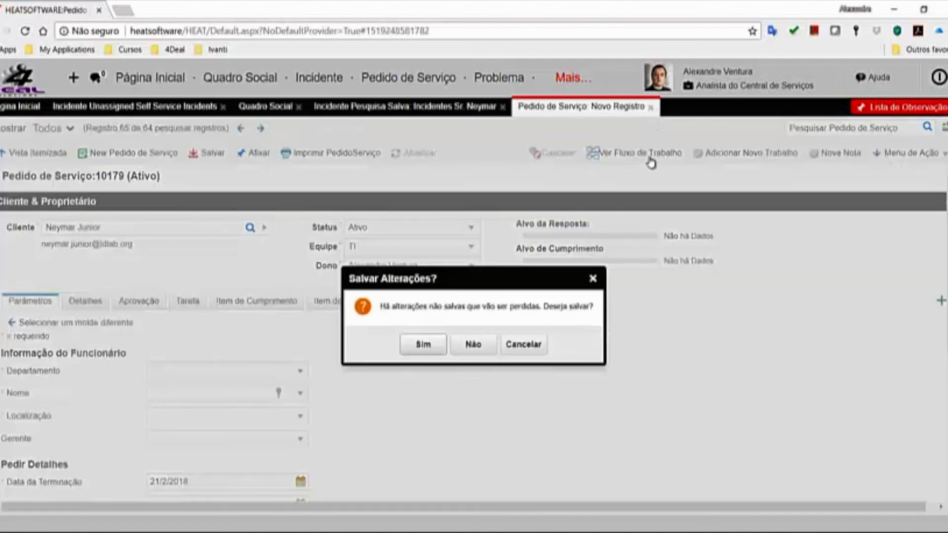
click(475, 346)
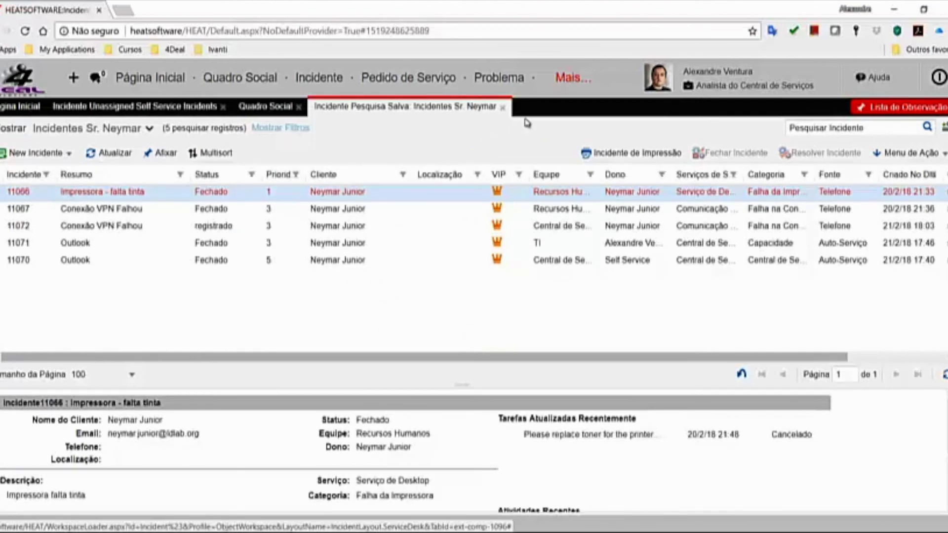
Open the Pesquisar workspace and search all content types for "OUtlook".
click(575, 79)
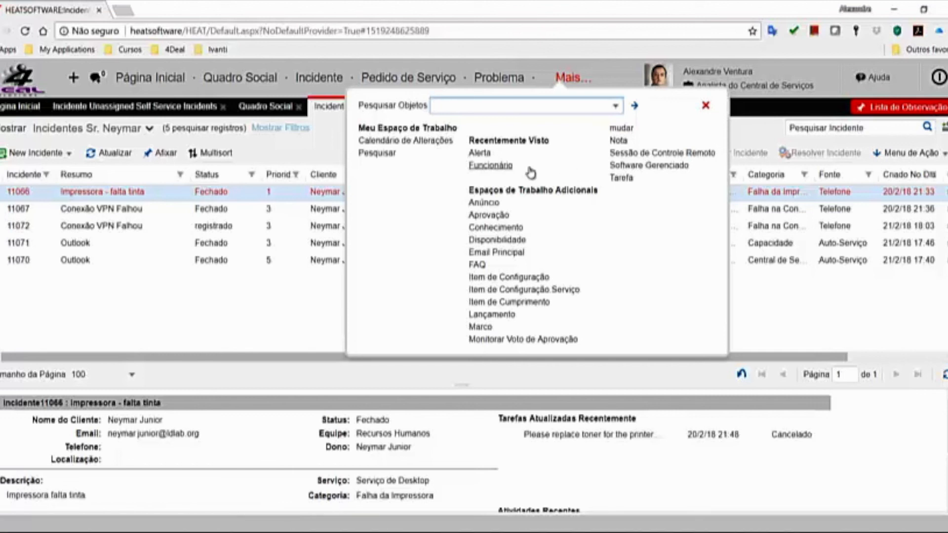
click(368, 154)
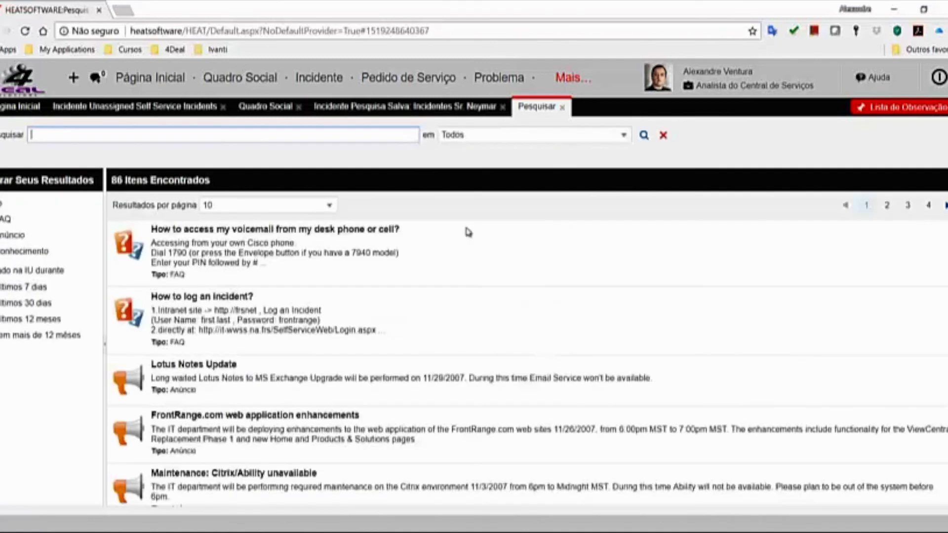
text(OUtlook)
key(Return)
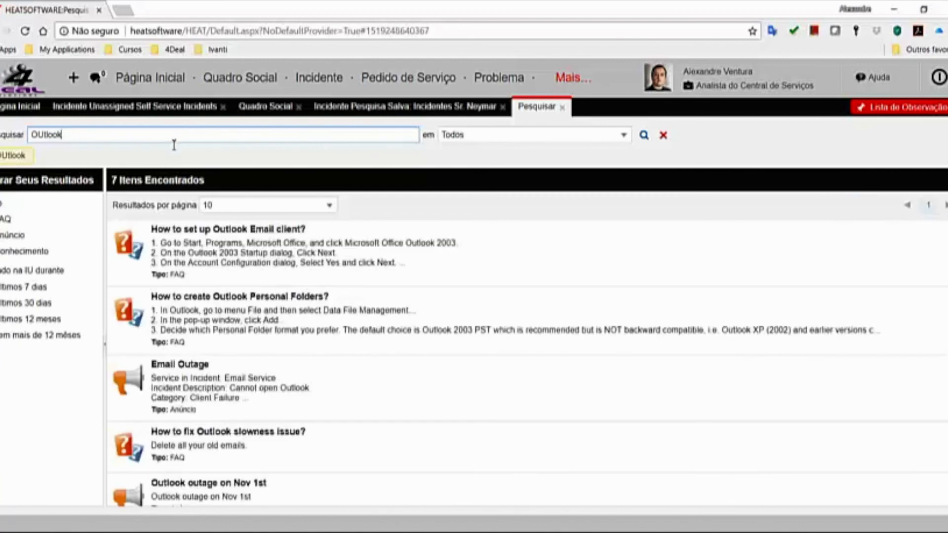
Look through the search results and open the FAQ "How to create Outlook Personal Folders?" to read its answer.
scroll(422, 362, down, 3)
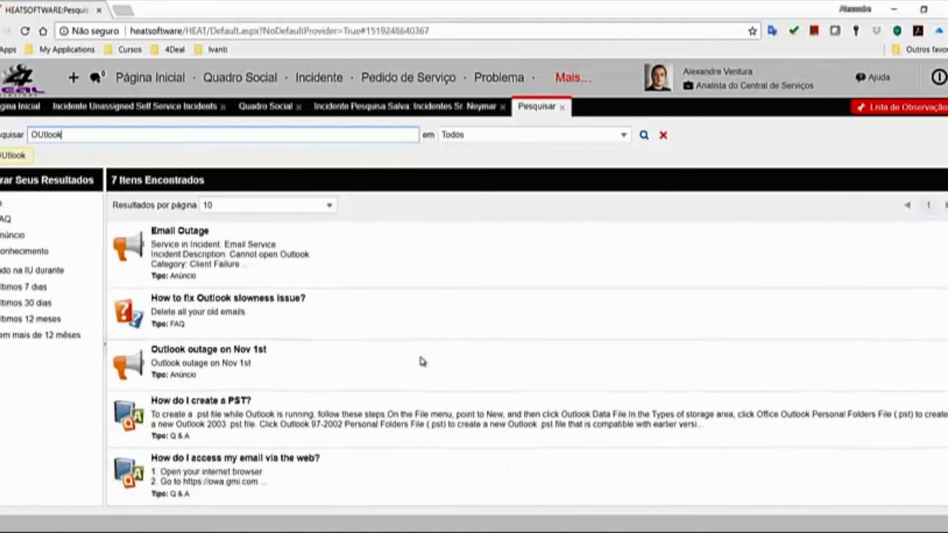
scroll(422, 363, up, 3)
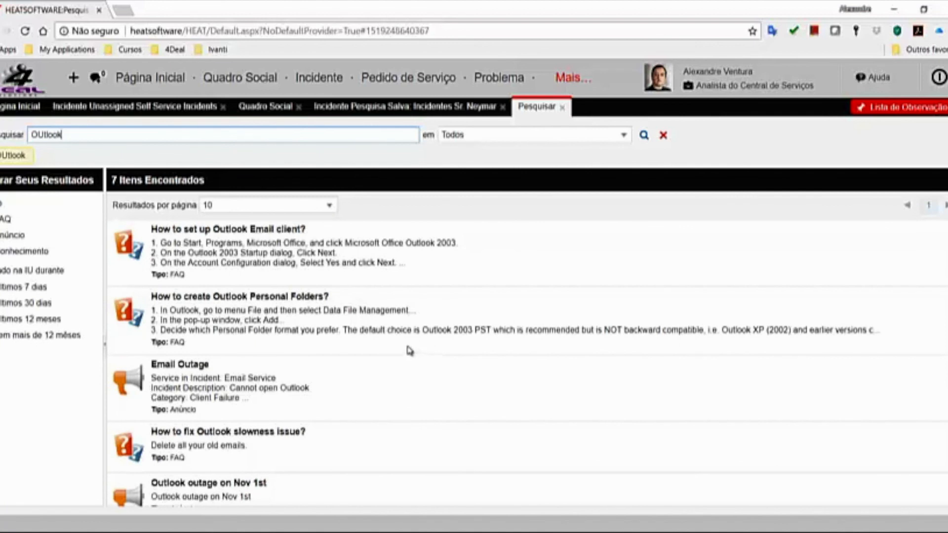
click(253, 298)
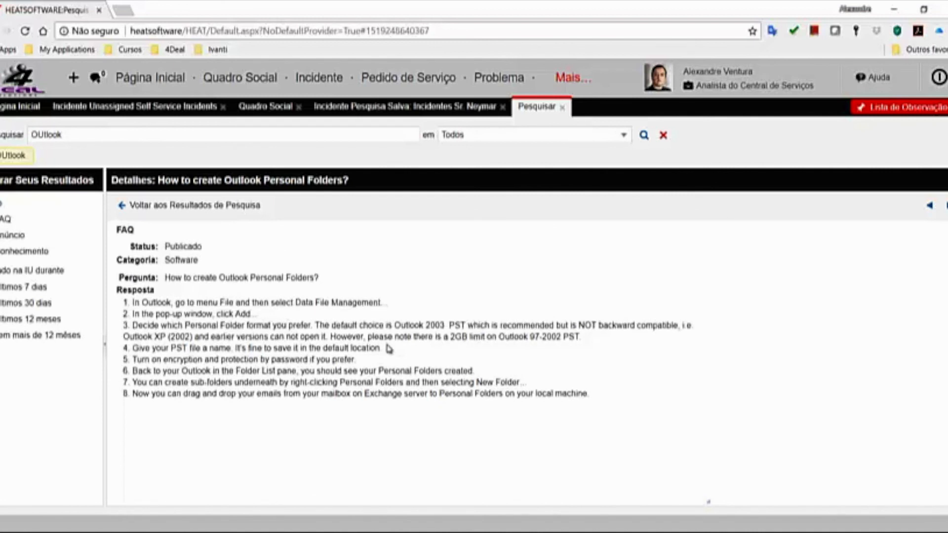
scroll(389, 348, down, 1)
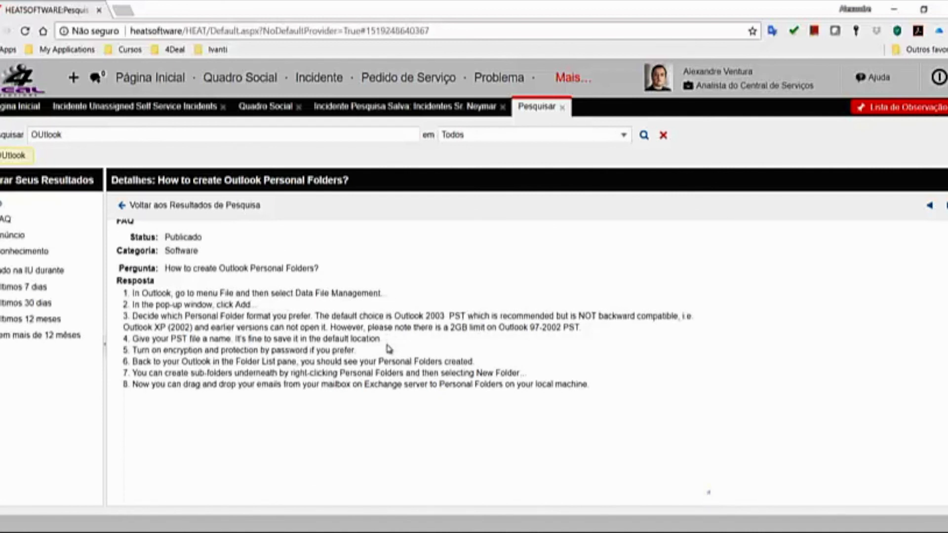